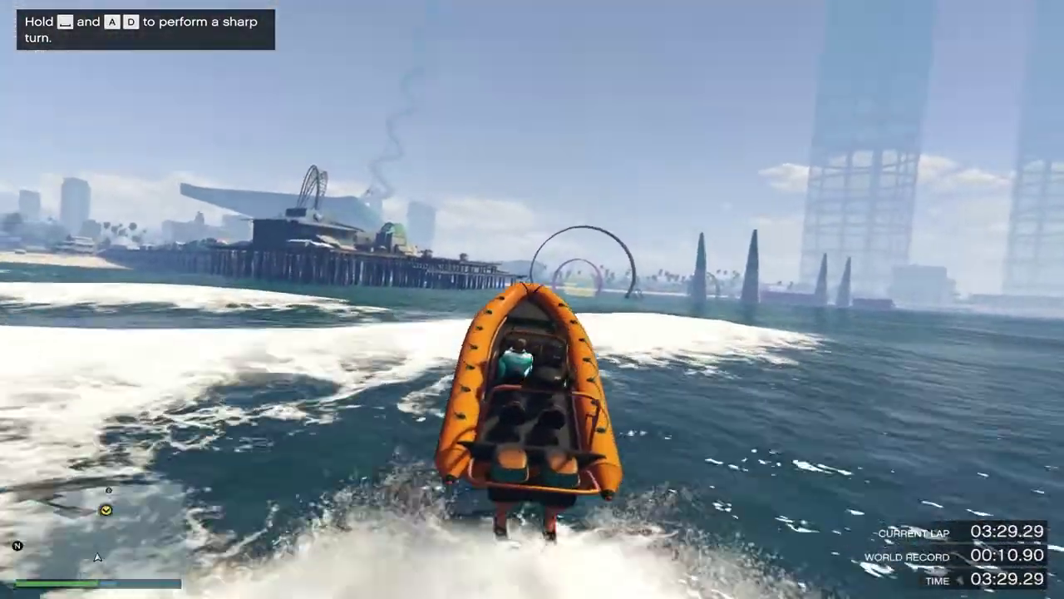
Switch the radio to Self Radio while racing the dinghy toward the pier
{"action": "key", "text": "q"}
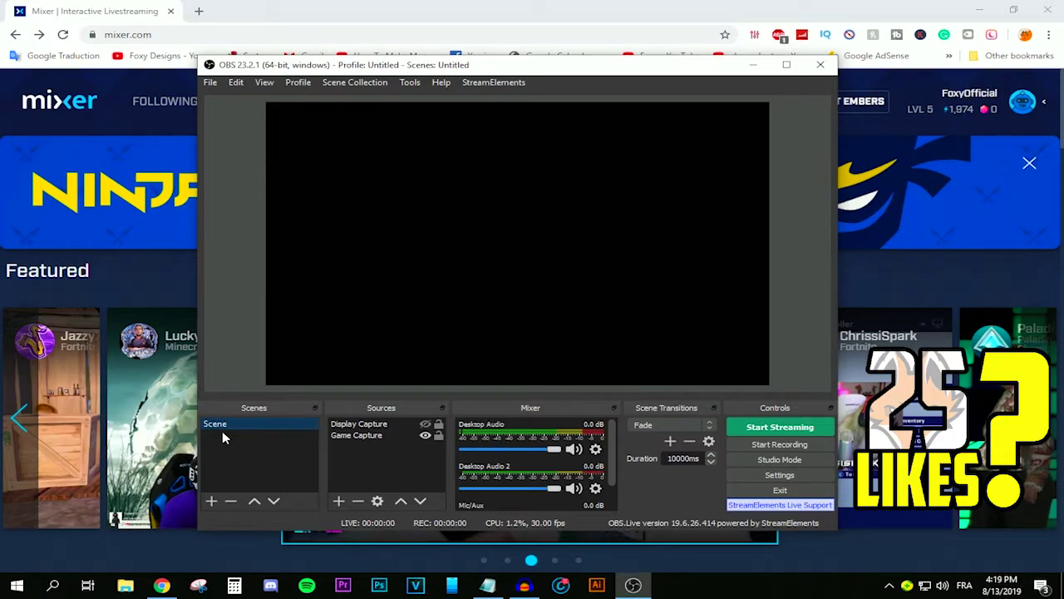
{"action": "left_click", "coordinate": [212, 501]}
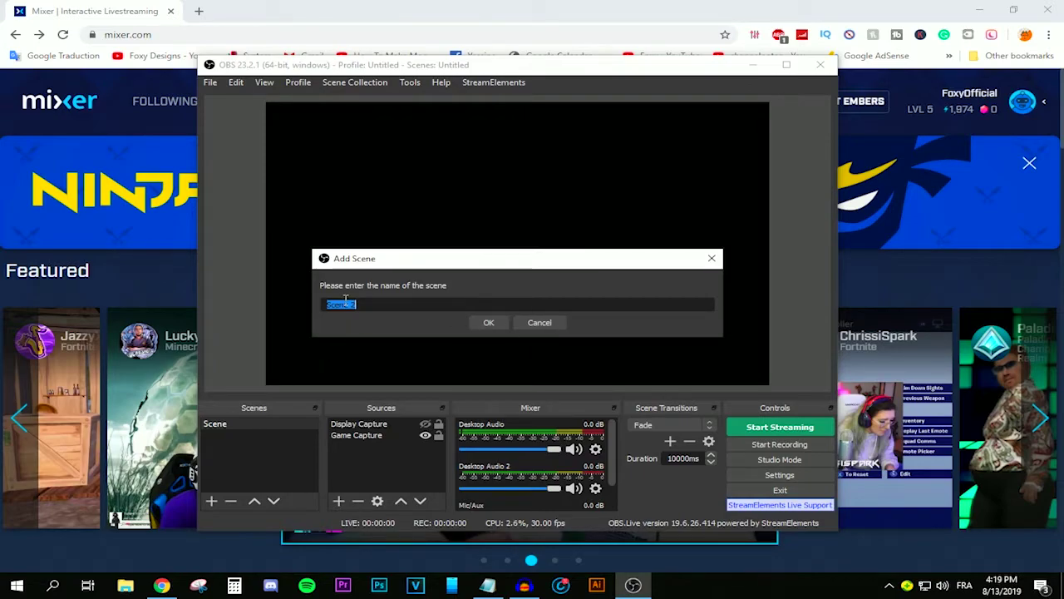
{"action": "left_click", "coordinate": [546, 325]}
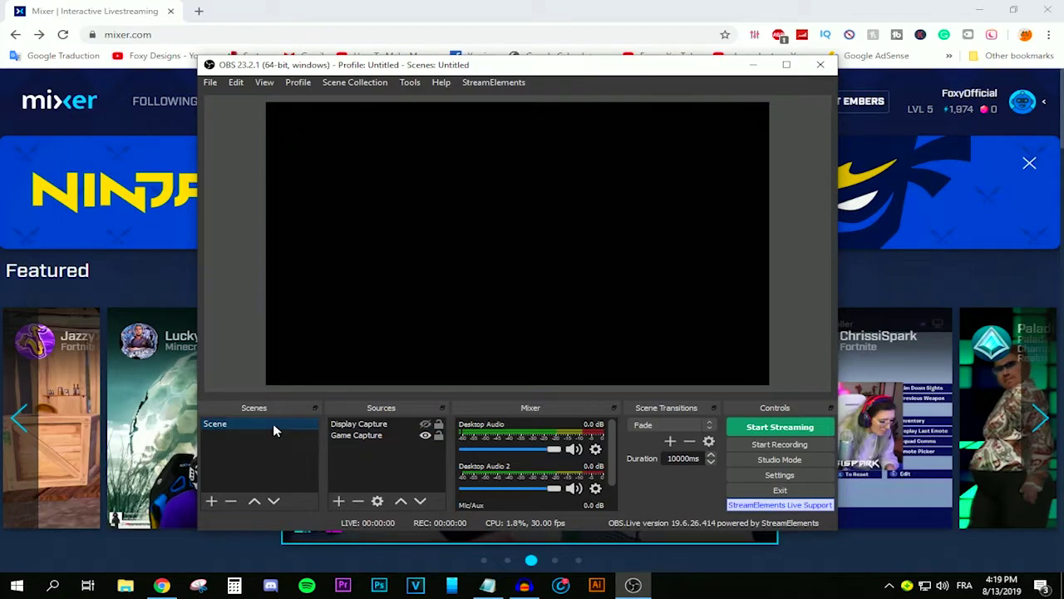
{"action": "left_click", "coordinate": [364, 424]}
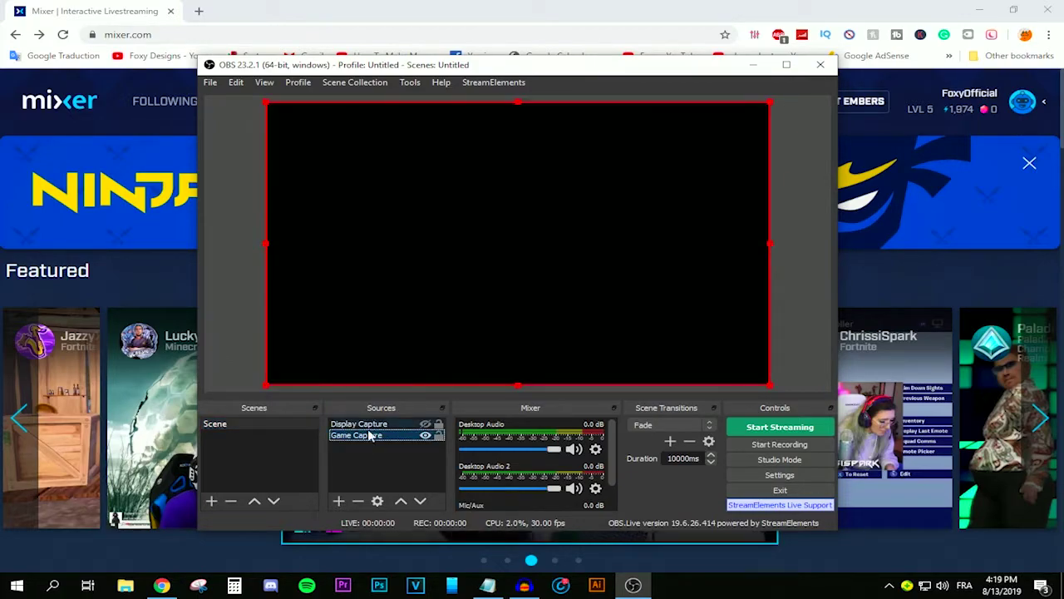
{"action": "left_click", "coordinate": [366, 424]}
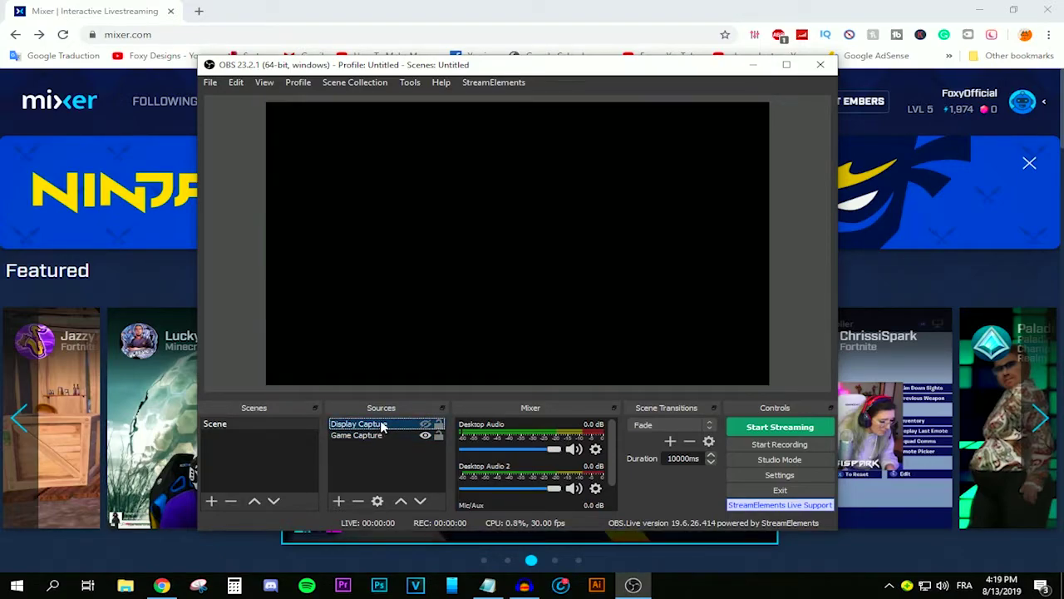
Delete the Display Capture and Game Capture sources, then bring up the add-source list
{"action": "key", "text": "Delete"}
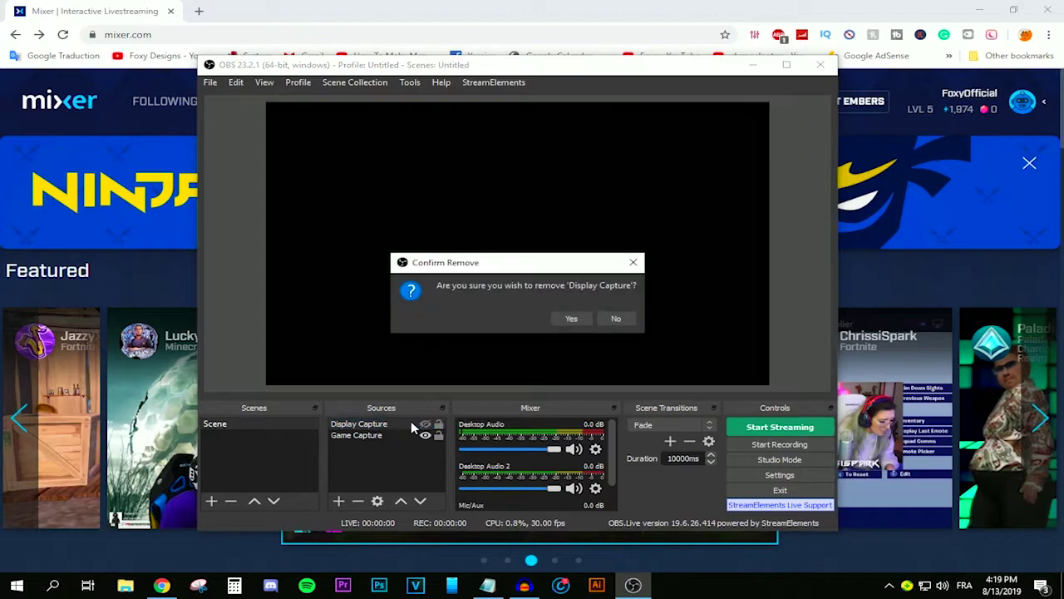
{"action": "left_click", "coordinate": [570, 320]}
{"action": "left_click", "coordinate": [363, 420]}
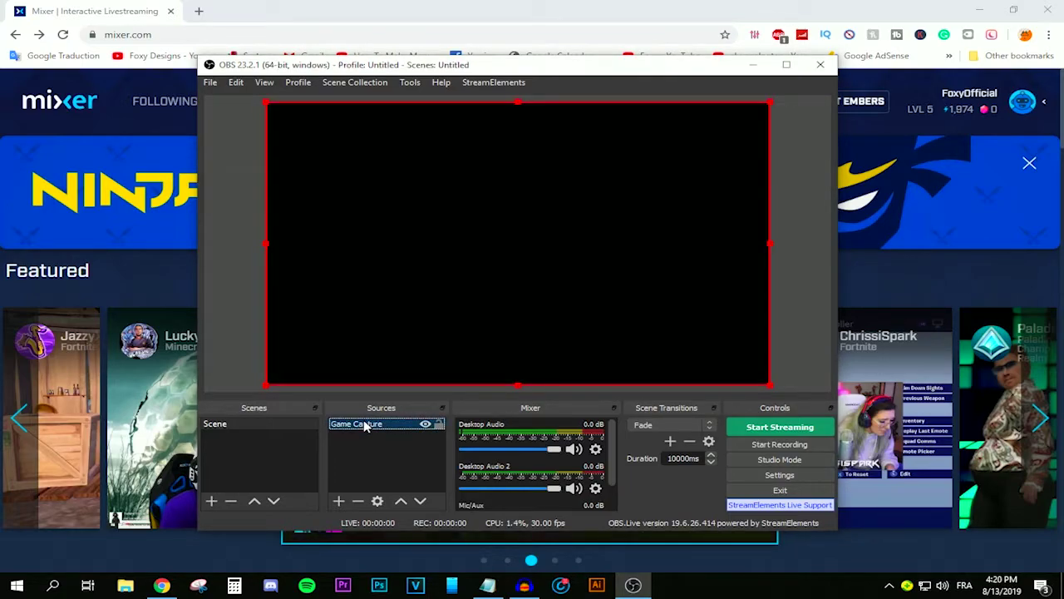
{"action": "key", "text": "Delete"}
{"action": "left_click", "coordinate": [574, 323]}
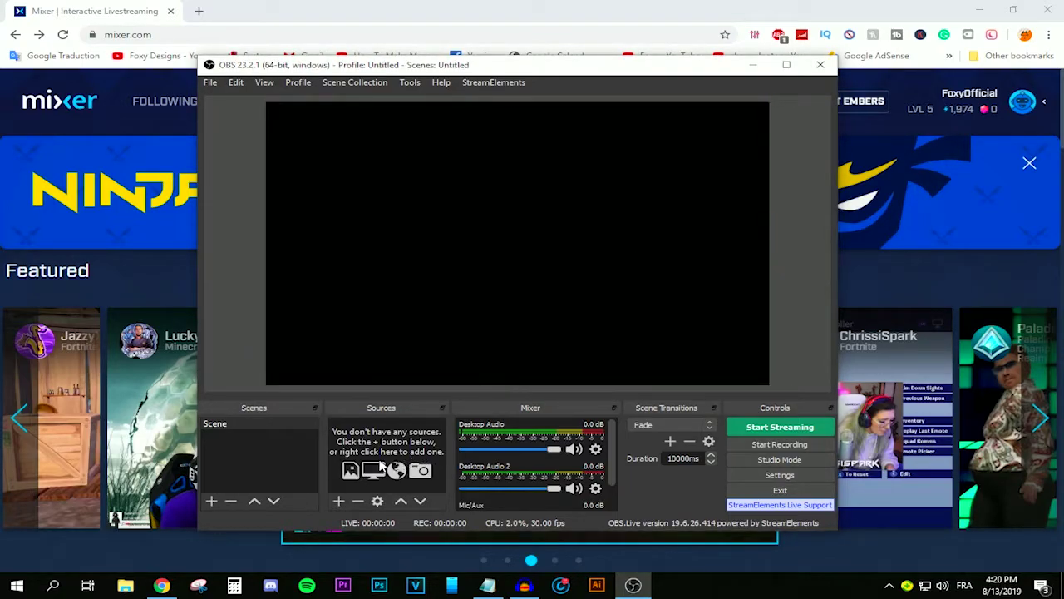
{"action": "left_click", "coordinate": [339, 501]}
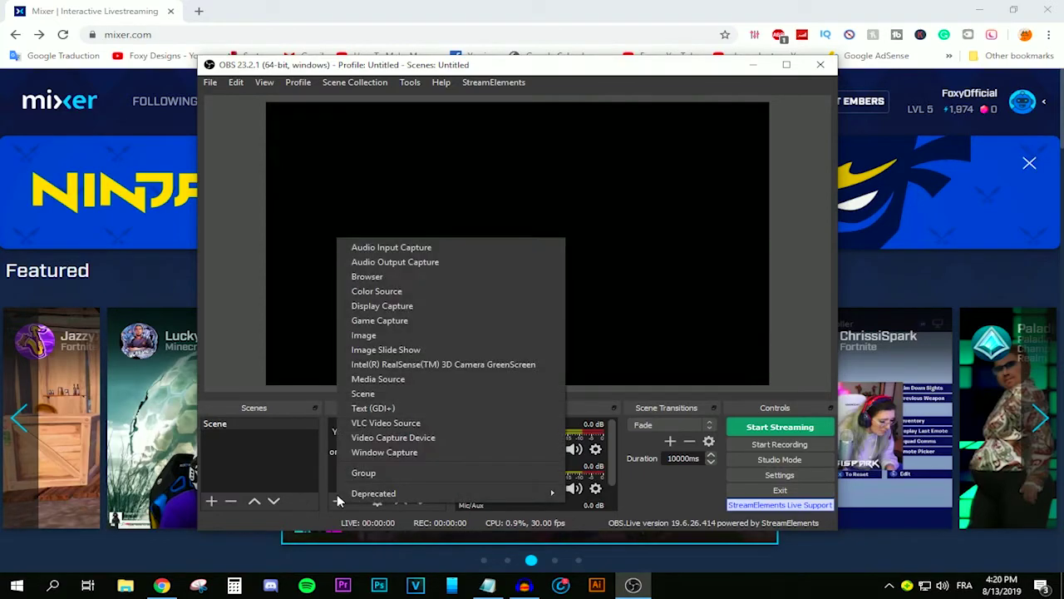
Create a new Display Capture source capturing Display 1 at 1440x900
{"action": "left_click", "coordinate": [420, 306]}
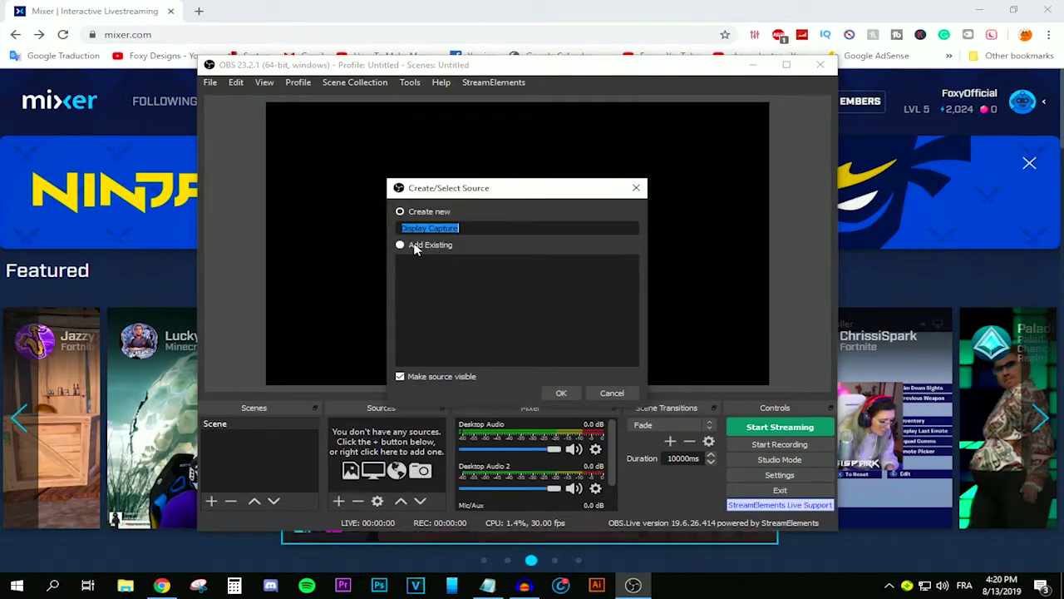
{"action": "left_click", "coordinate": [401, 212]}
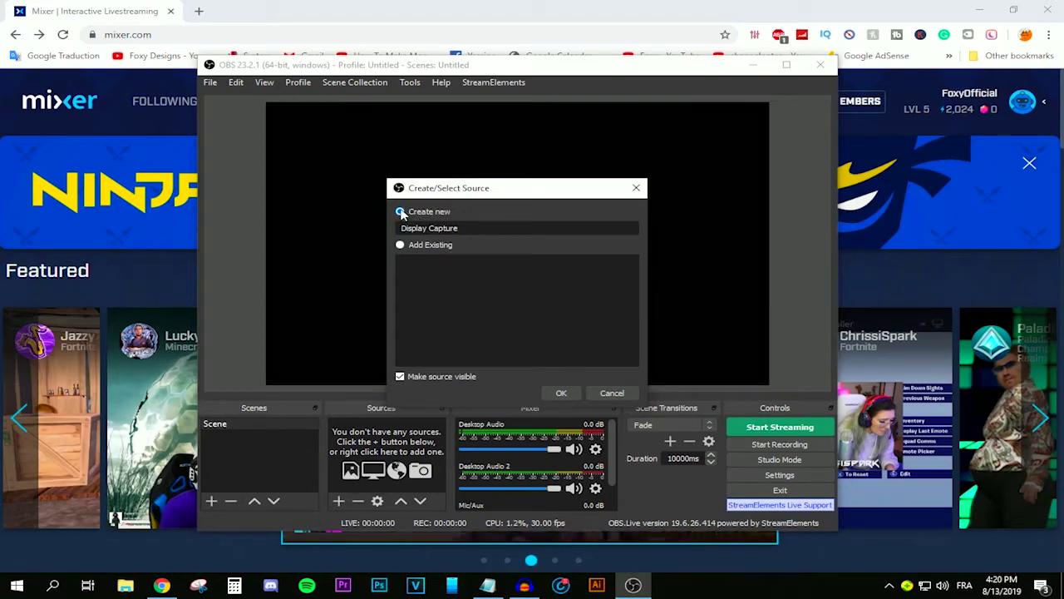
{"action": "triple_click", "coordinate": [468, 223]}
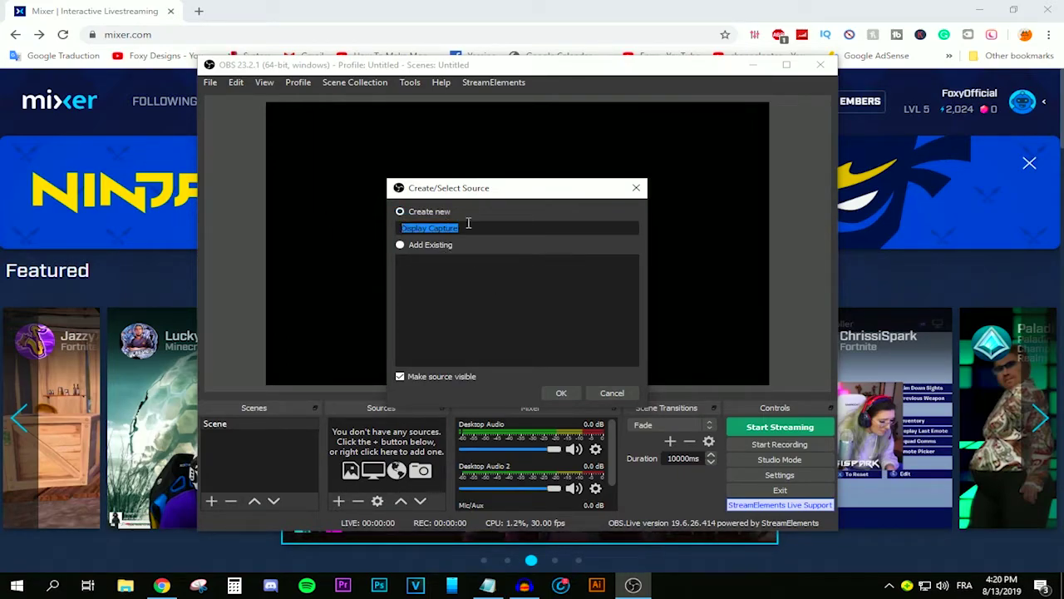
{"action": "left_click", "coordinate": [561, 393]}
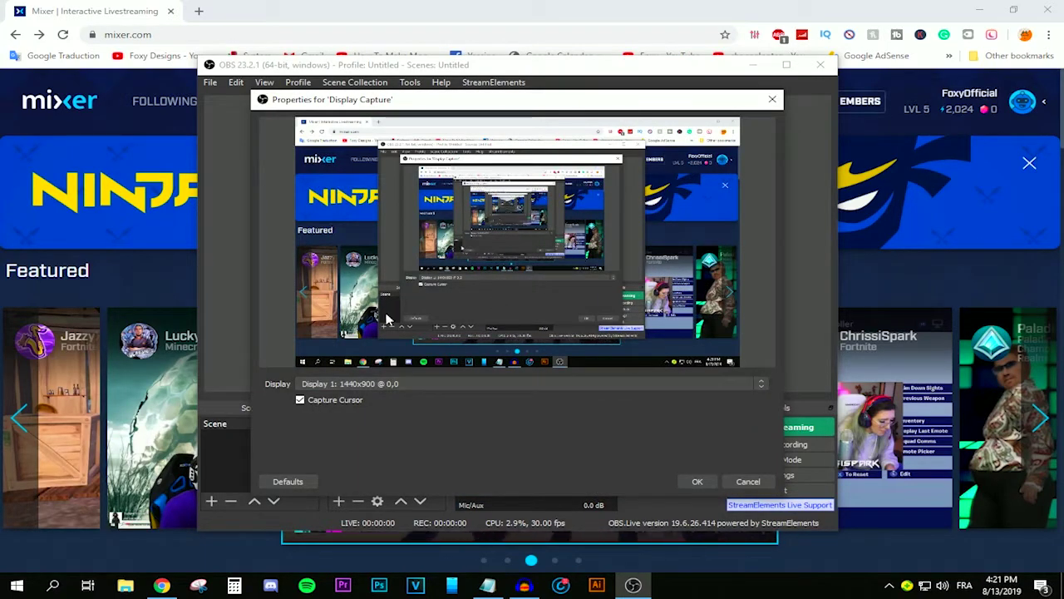
{"action": "left_click", "coordinate": [391, 384]}
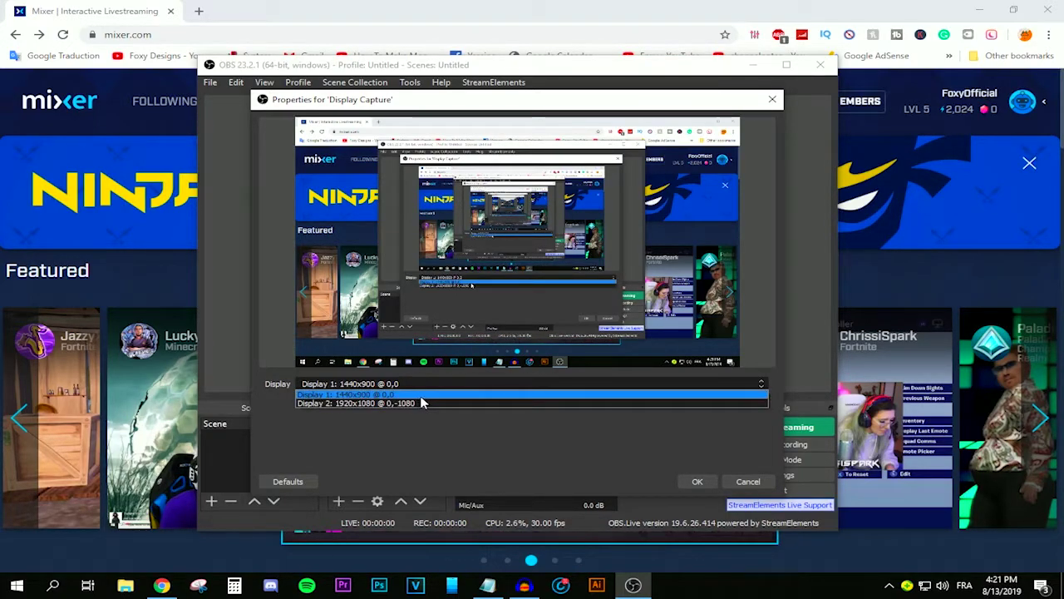
{"action": "left_click", "coordinate": [412, 396]}
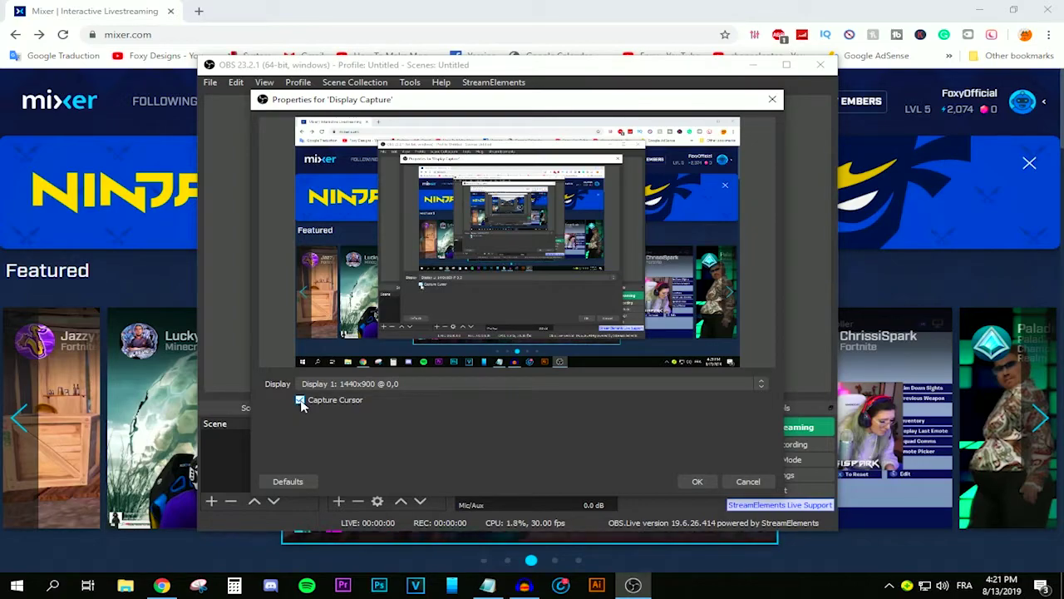
{"action": "left_click", "coordinate": [697, 480]}
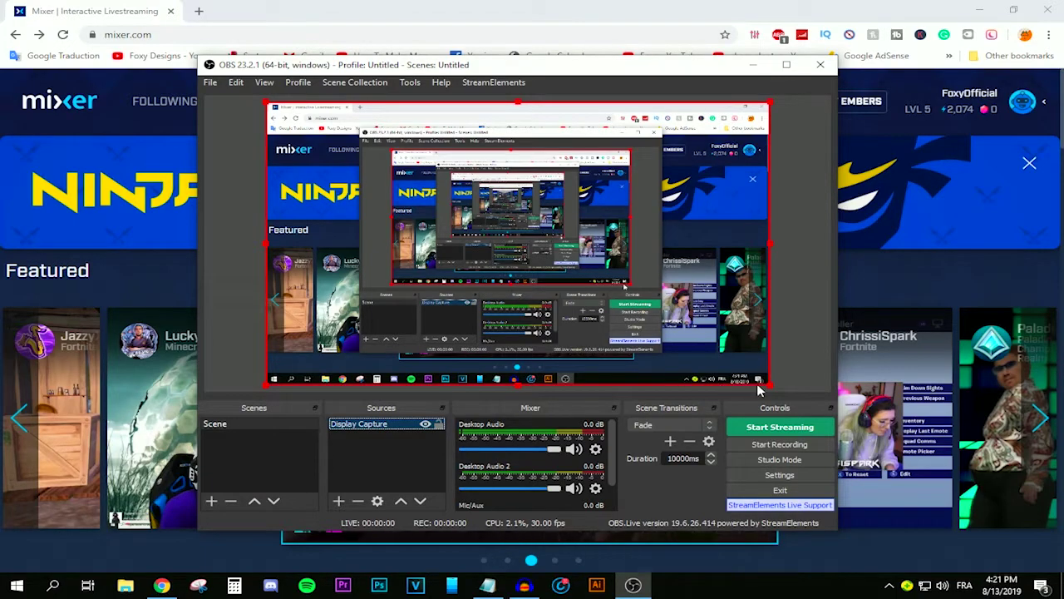
{"action": "left_click_drag", "start_coordinate": [767, 384], "coordinate": [616, 299]}
{"action": "left_click_drag", "start_coordinate": [595, 214], "coordinate": [653, 230]}
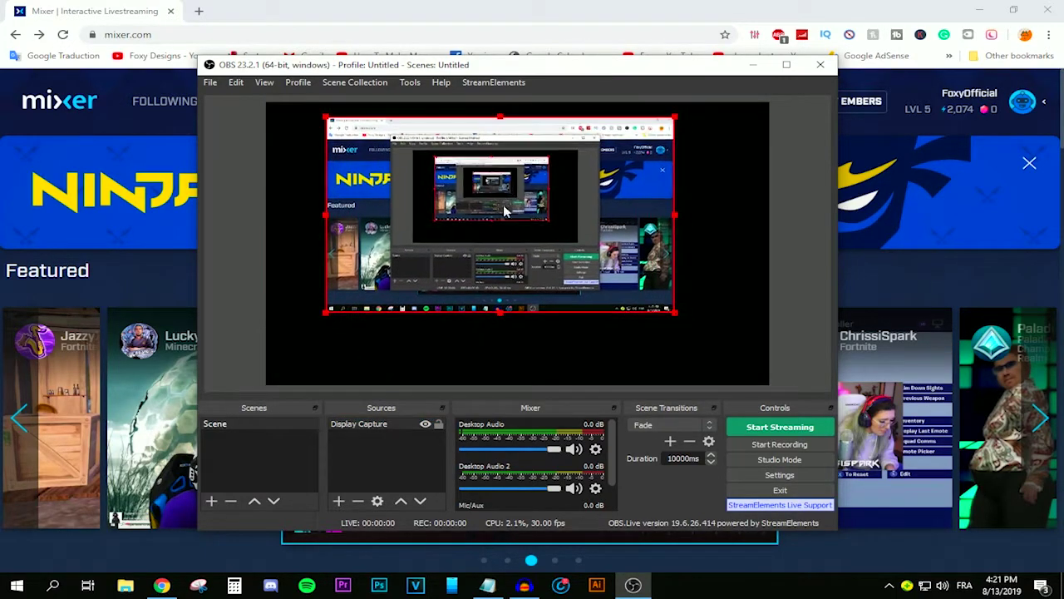
{"action": "right_click", "coordinate": [489, 204]}
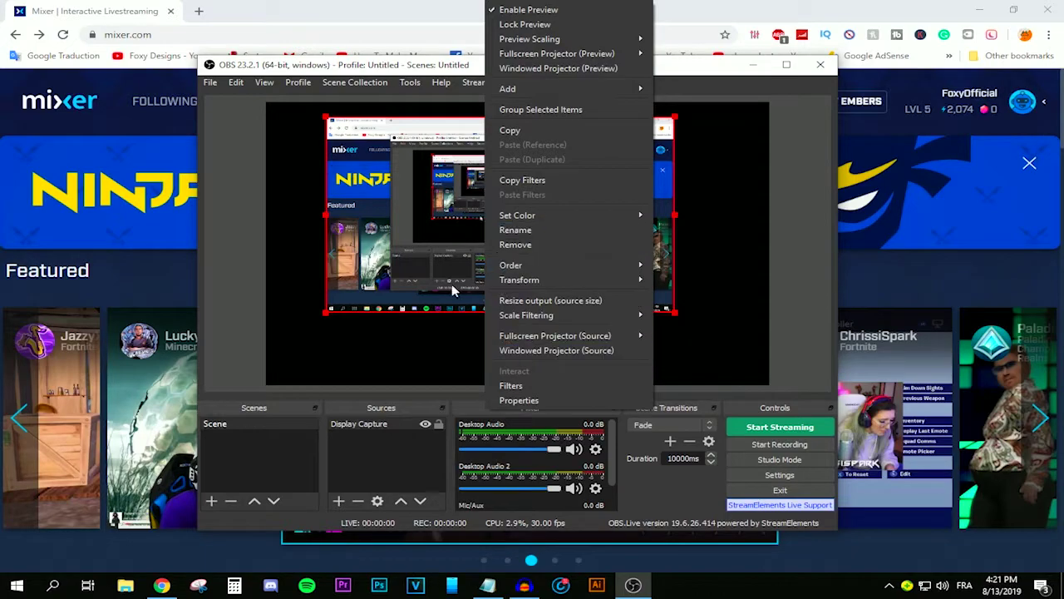
{"action": "left_click", "coordinate": [402, 218]}
{"action": "right_click", "coordinate": [464, 209]}
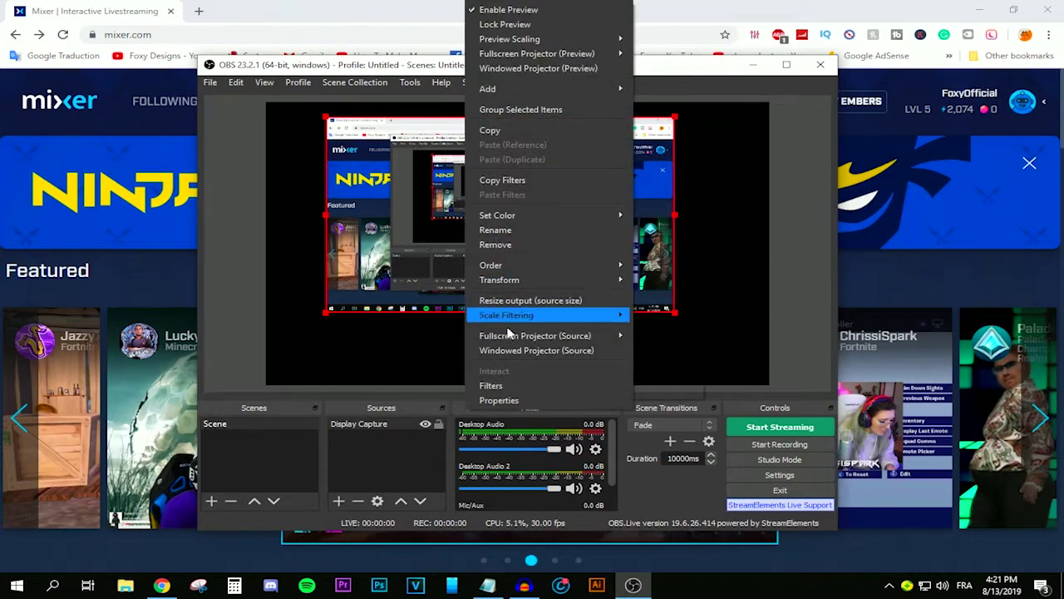
{"action": "mouse_move", "coordinate": [592, 281]}
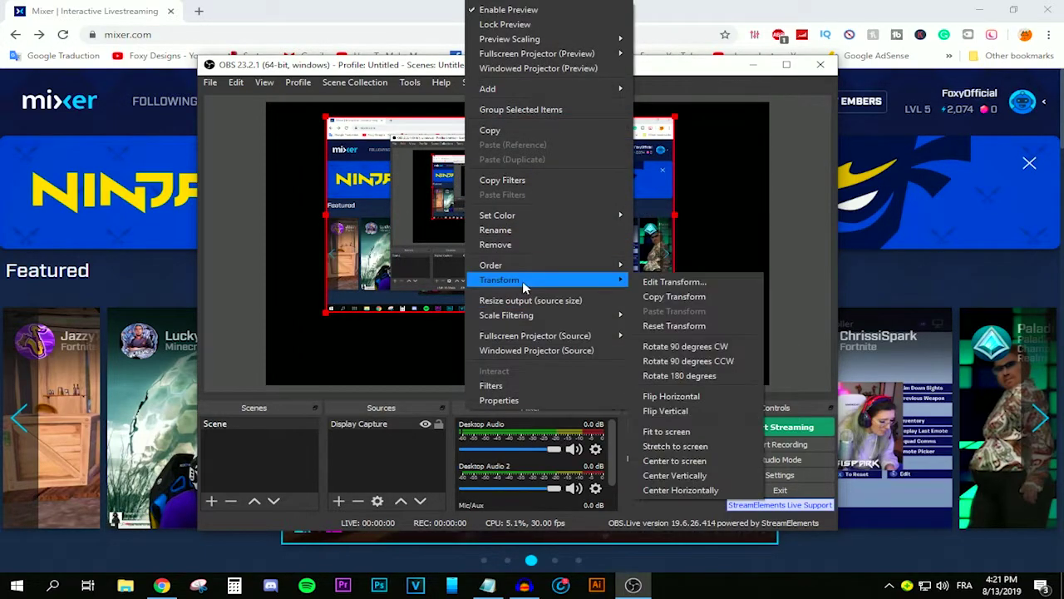
{"action": "left_click", "coordinate": [690, 432]}
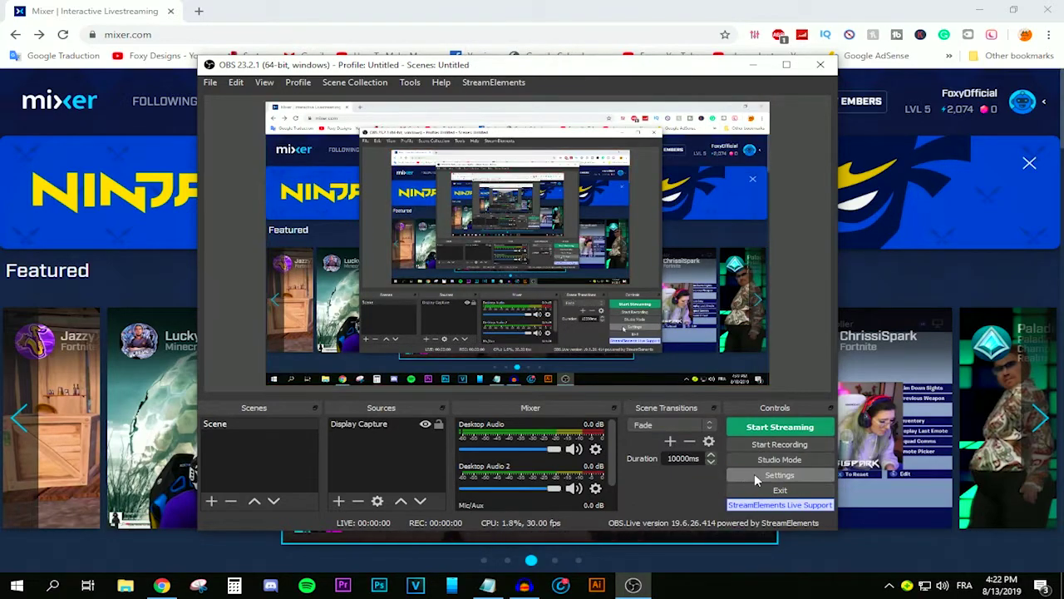
{"action": "left_click", "coordinate": [471, 301]}
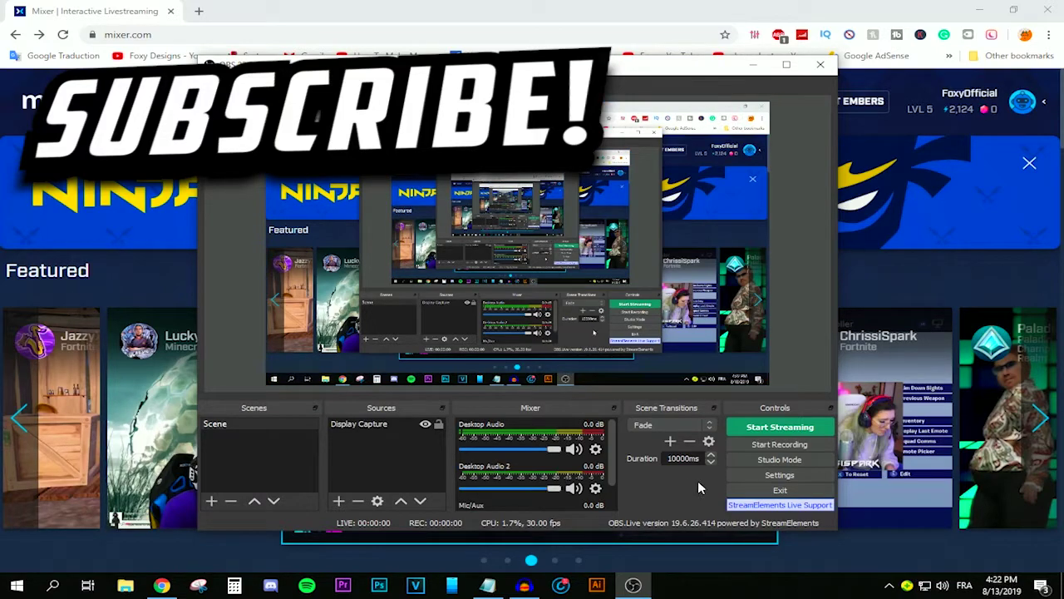
In OBS Settings, keep the interface theme as Dark (Default)
{"action": "left_click", "coordinate": [780, 475]}
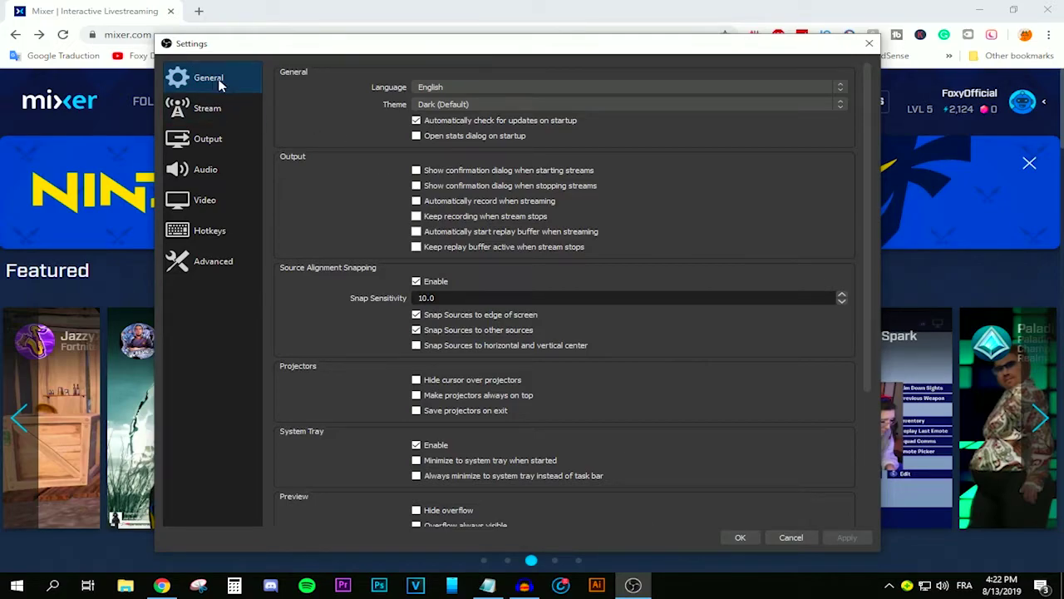
{"action": "left_click", "coordinate": [489, 104]}
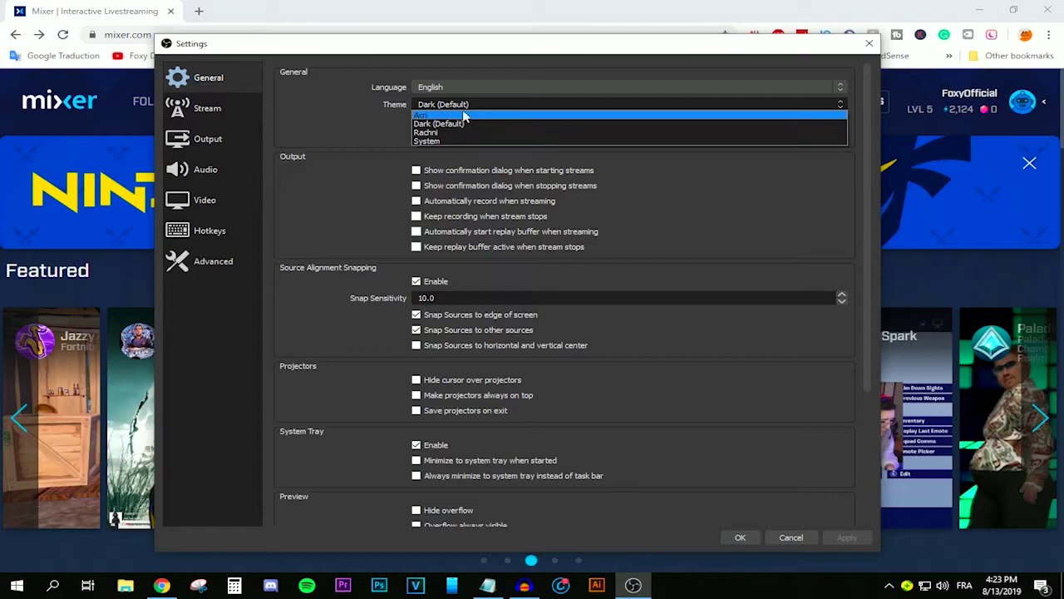
{"action": "left_click", "coordinate": [473, 123]}
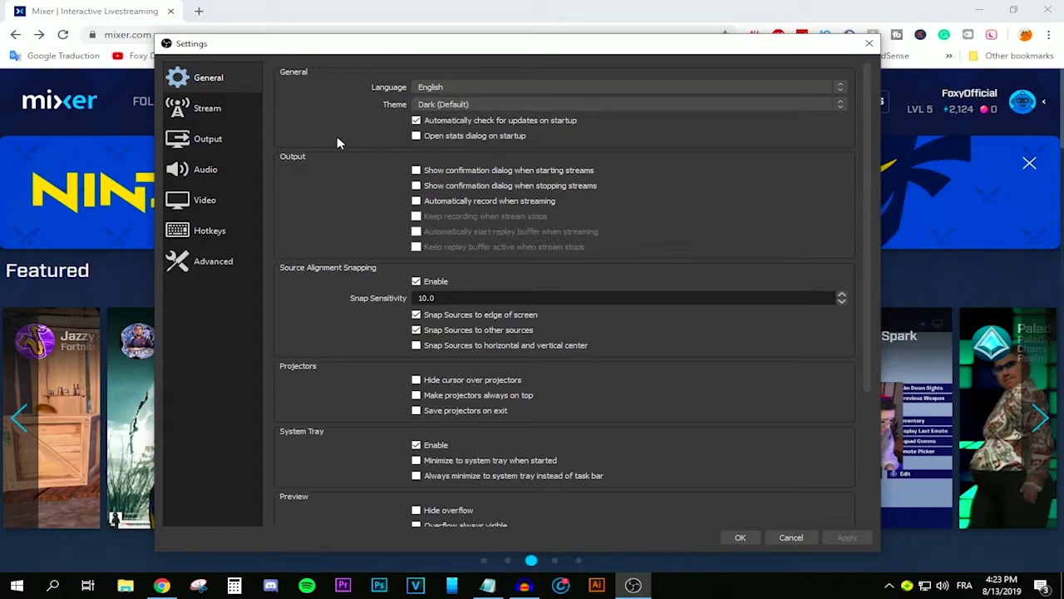
Set the stream service to Mixer.com - RTMP with the EU: Milan server
{"action": "left_click", "coordinate": [206, 120]}
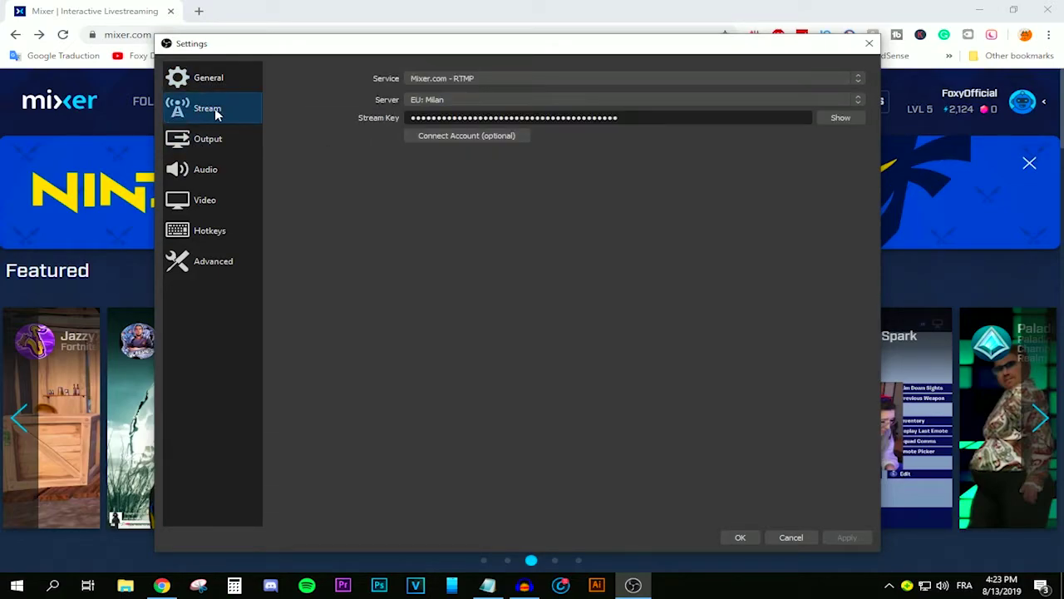
{"action": "left_click", "coordinate": [433, 79]}
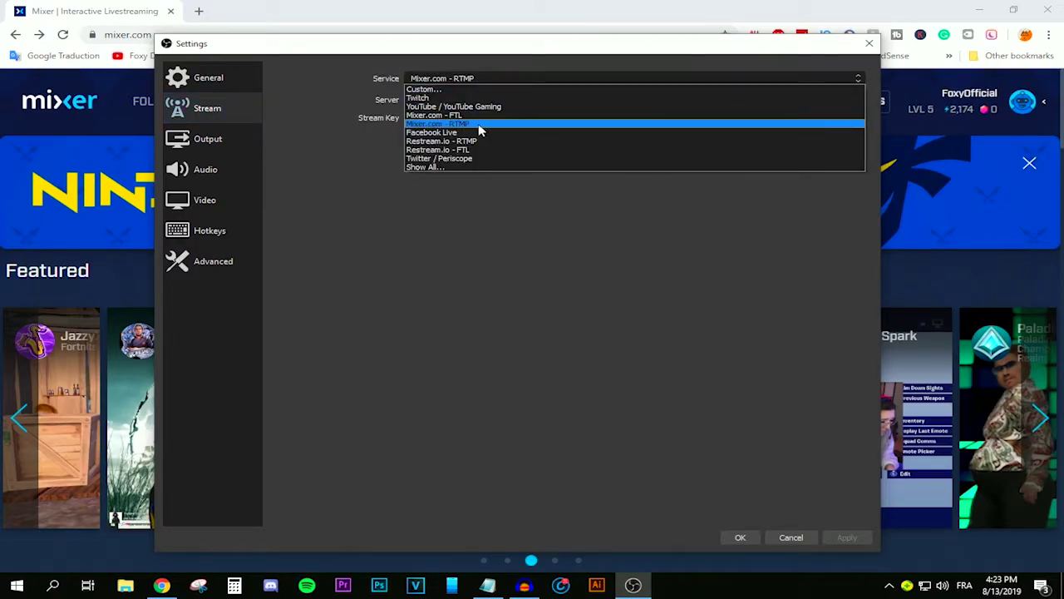
{"action": "left_click", "coordinate": [478, 123]}
{"action": "left_click", "coordinate": [454, 101]}
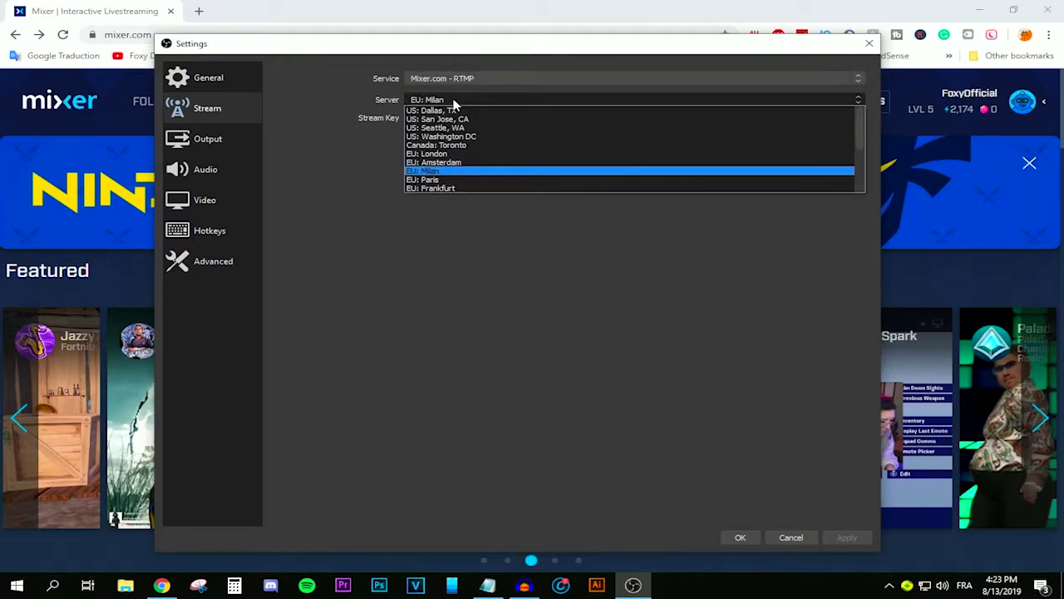
{"action": "left_click", "coordinate": [450, 172]}
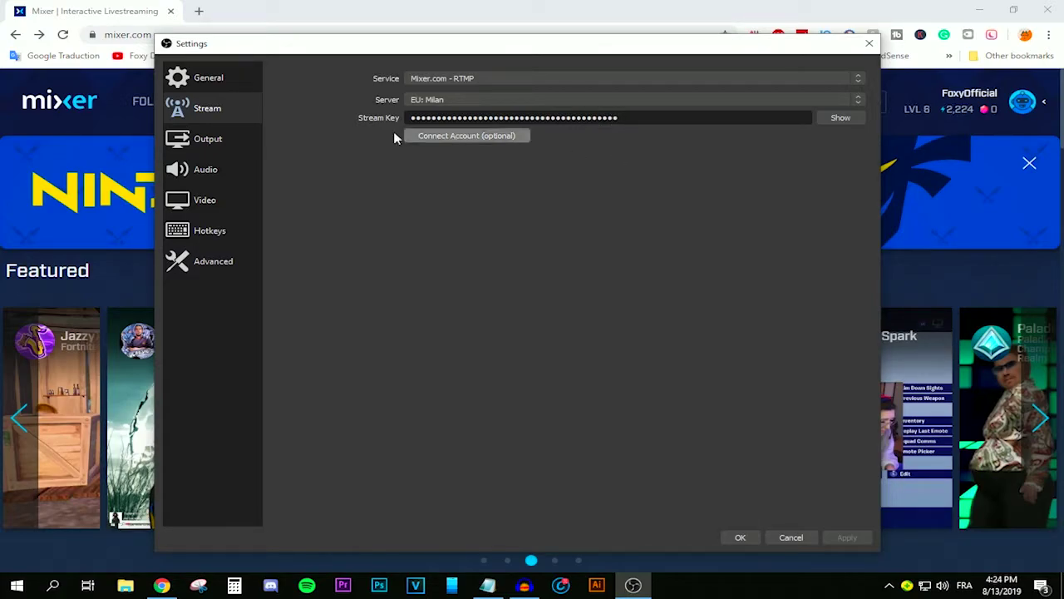
{"action": "left_click", "coordinate": [97, 83]}
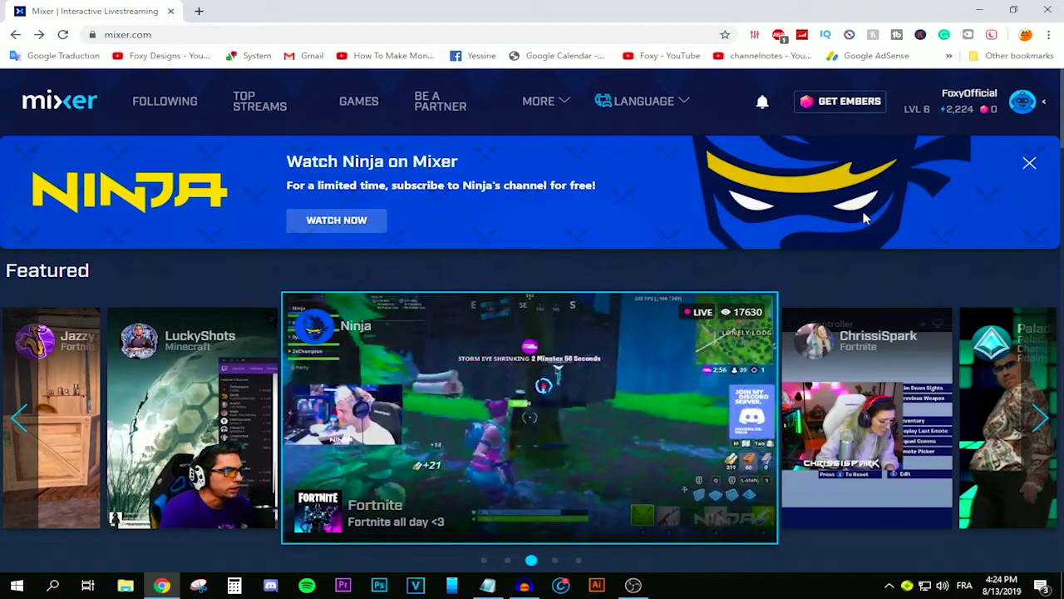
{"action": "left_click", "coordinate": [1024, 101]}
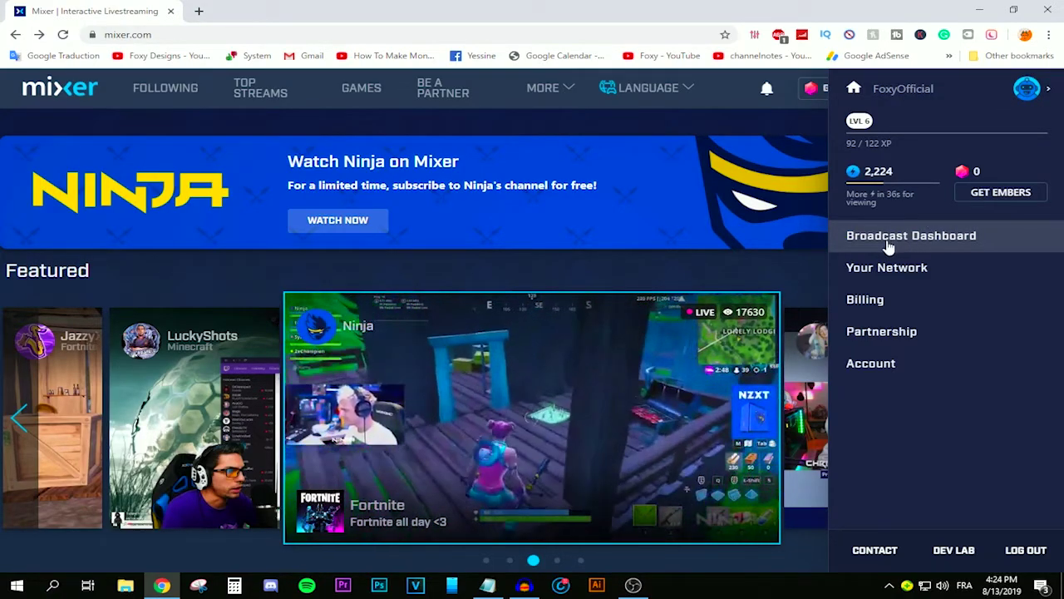
{"action": "left_click", "coordinate": [882, 241]}
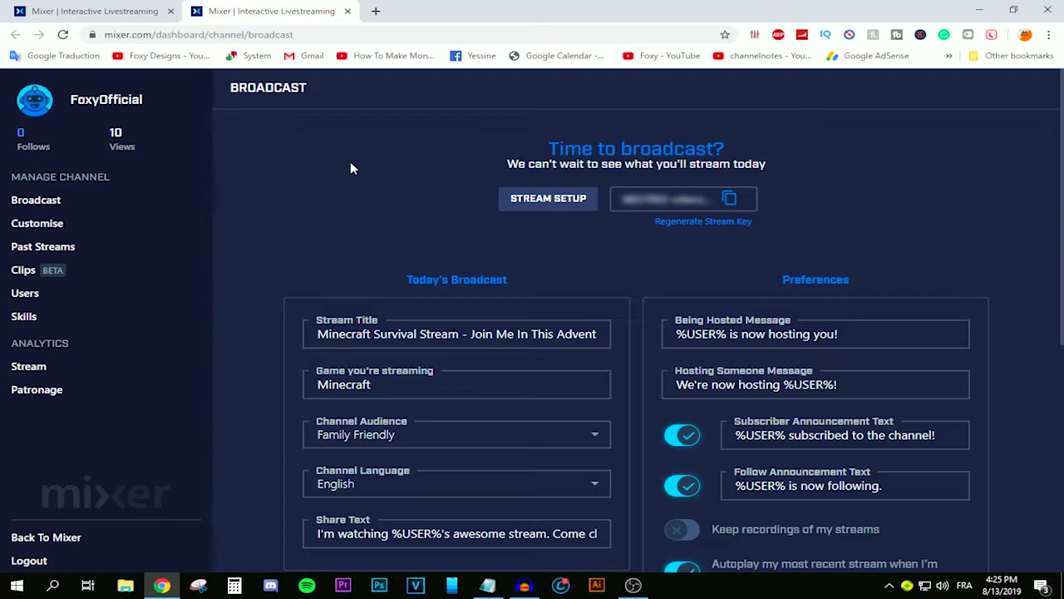
Copy the channel's masked stream key from the Broadcast dashboard
{"action": "left_click", "coordinate": [730, 202]}
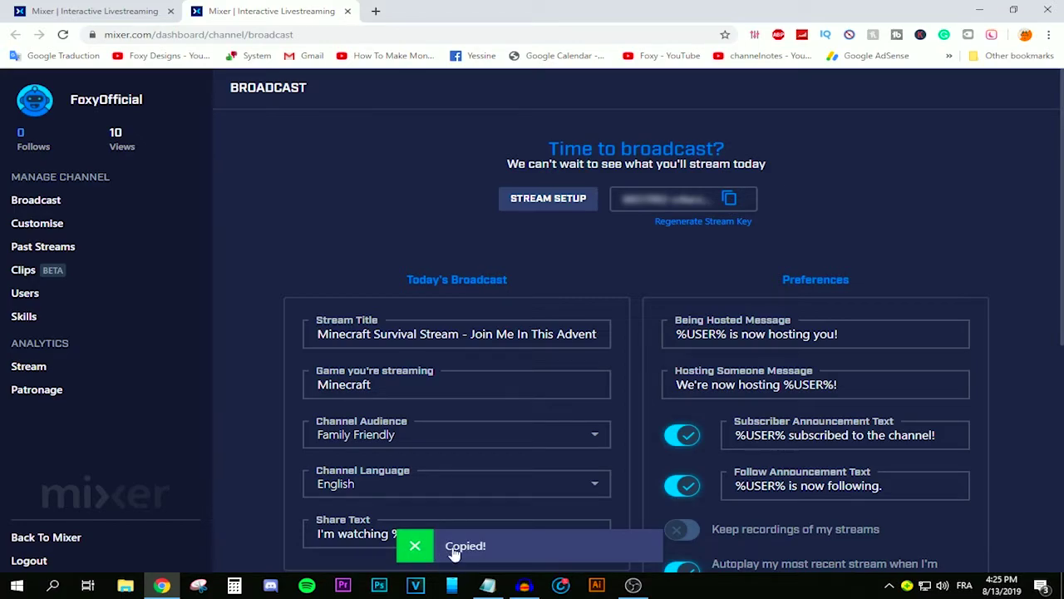
{"action": "scroll", "coordinate": [385, 196], "scroll_direction": "down", "scroll_amount": 3}
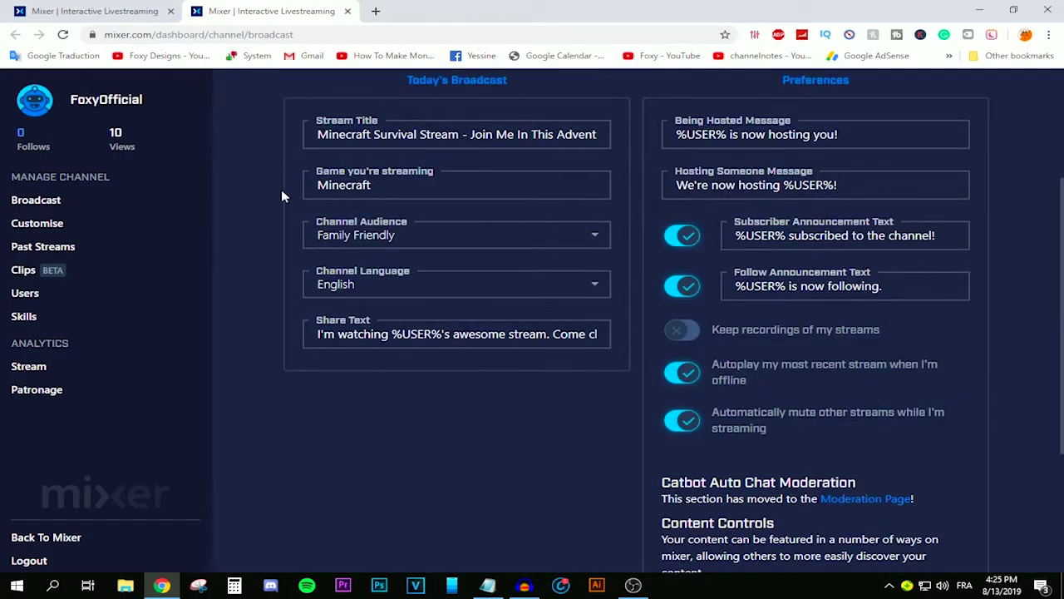
{"action": "scroll", "coordinate": [281, 189], "scroll_direction": "up", "scroll_amount": 1}
{"action": "left_click_drag", "start_coordinate": [318, 202], "coordinate": [423, 259]}
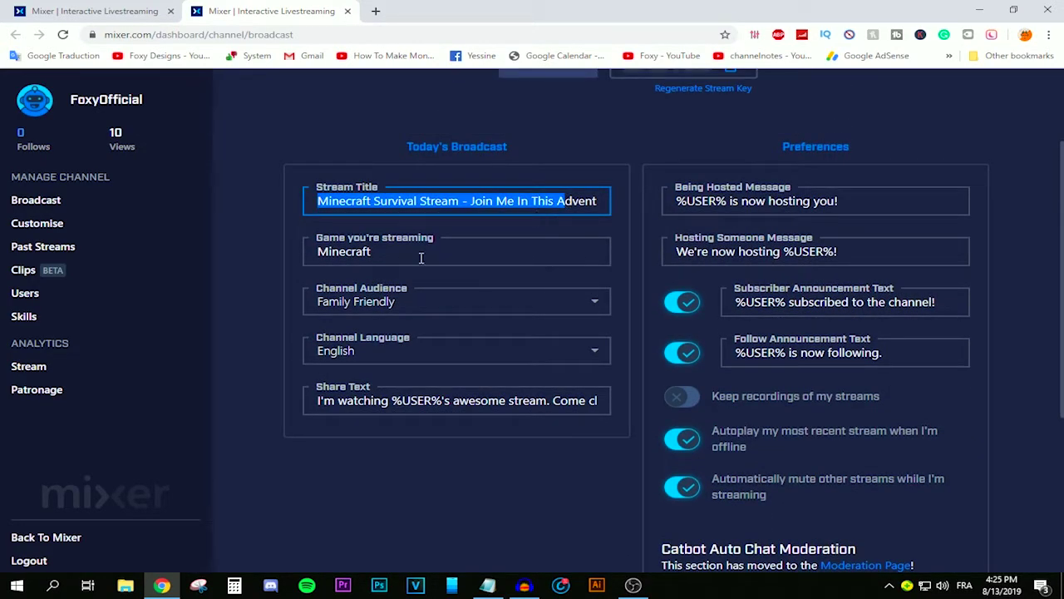
{"action": "left_click", "coordinate": [422, 259]}
Keep Minecraft as the game and English as the channel language
{"action": "left_click", "coordinate": [273, 239]}
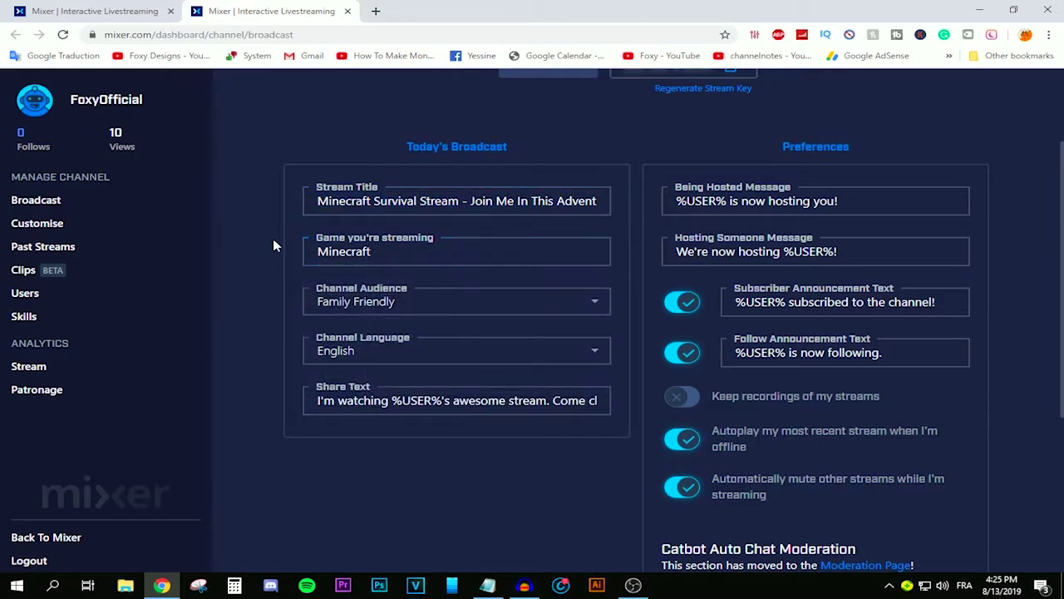
{"action": "left_click", "coordinate": [377, 353]}
{"action": "left_click", "coordinate": [377, 360]}
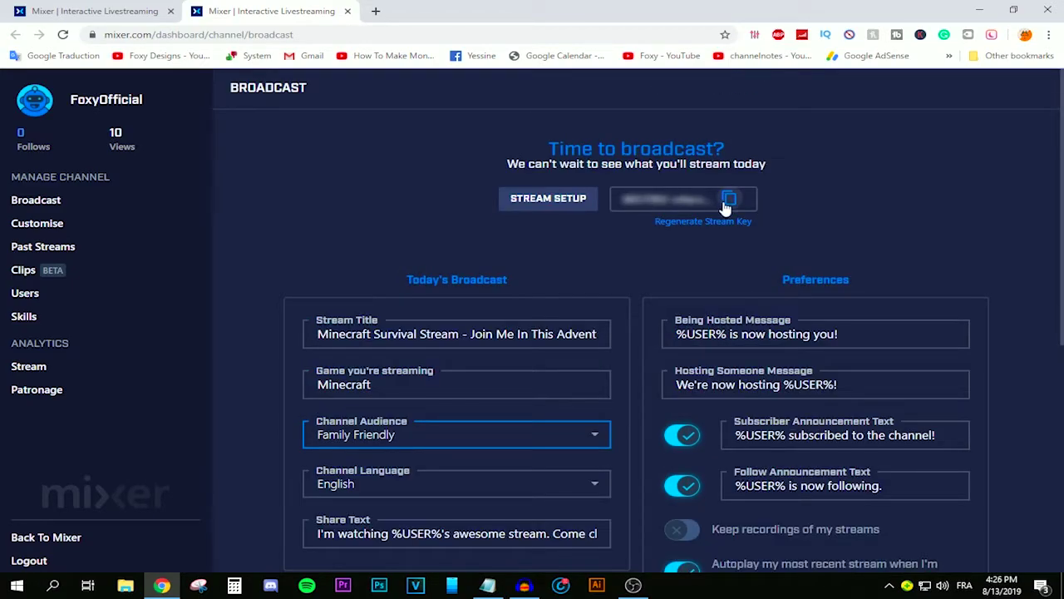
Replace the old OBS stream key with the pasted Mixer key and apply
{"action": "left_click", "coordinate": [633, 585]}
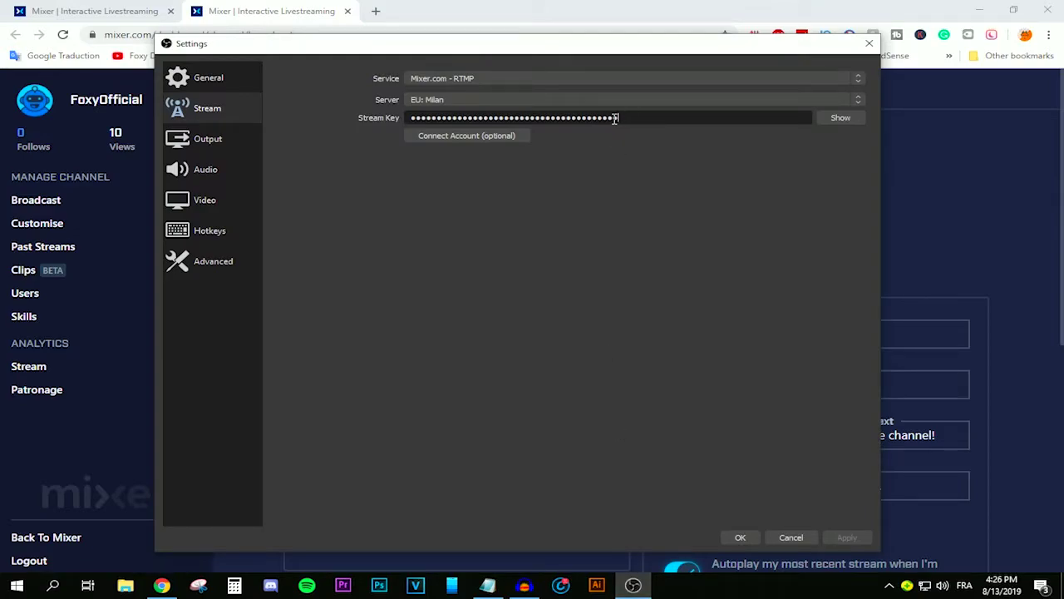
{"action": "left_click_drag", "start_coordinate": [618, 117], "coordinate": [301, 126]}
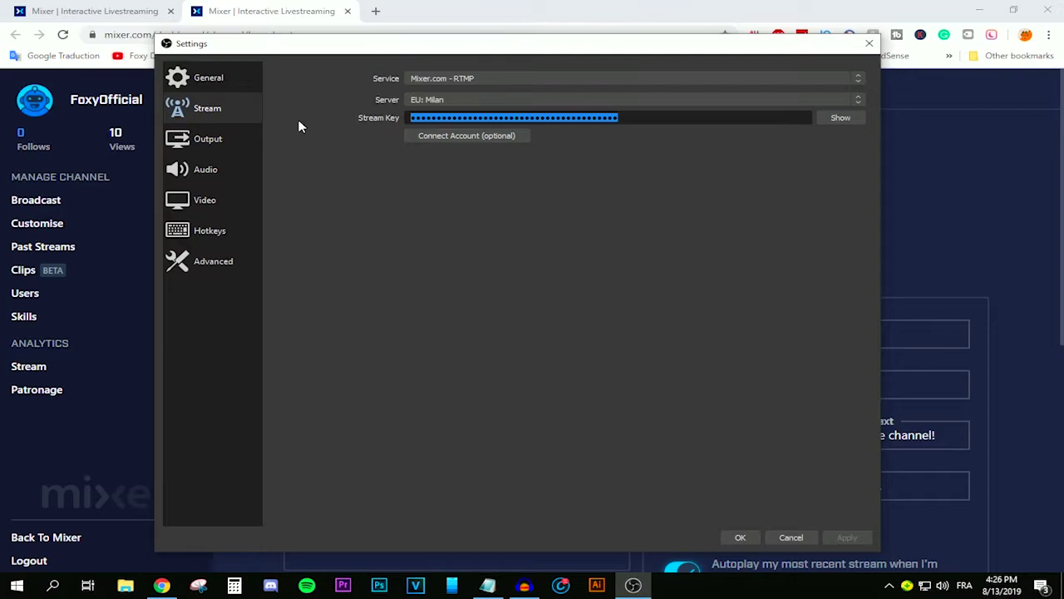
{"action": "key", "text": "BackSpace"}
{"action": "right_click", "coordinate": [455, 119]}
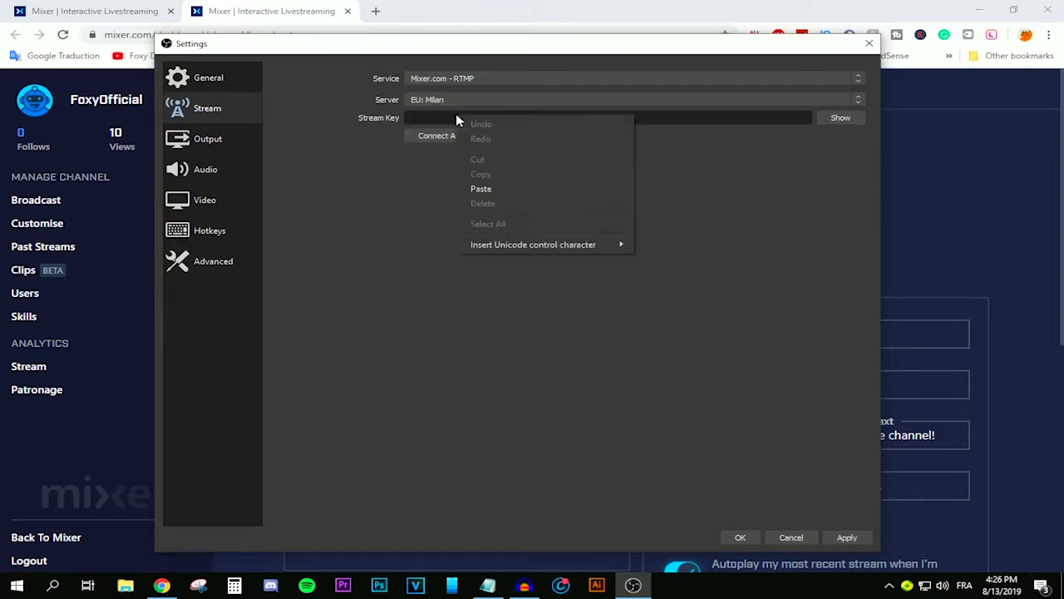
{"action": "left_click", "coordinate": [487, 189]}
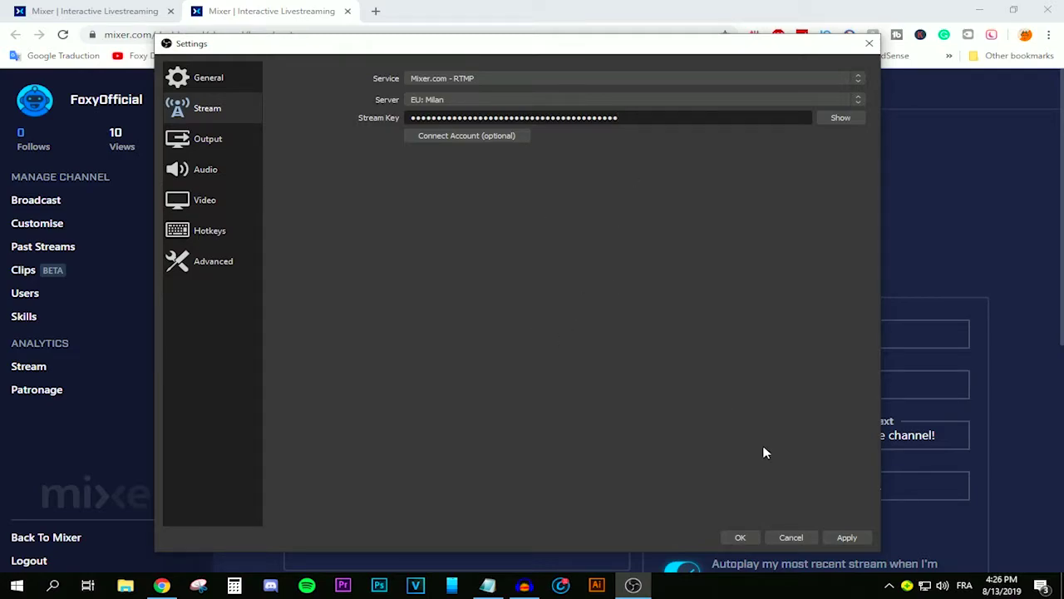
{"action": "left_click", "coordinate": [846, 538]}
{"action": "left_click", "coordinate": [220, 204]}
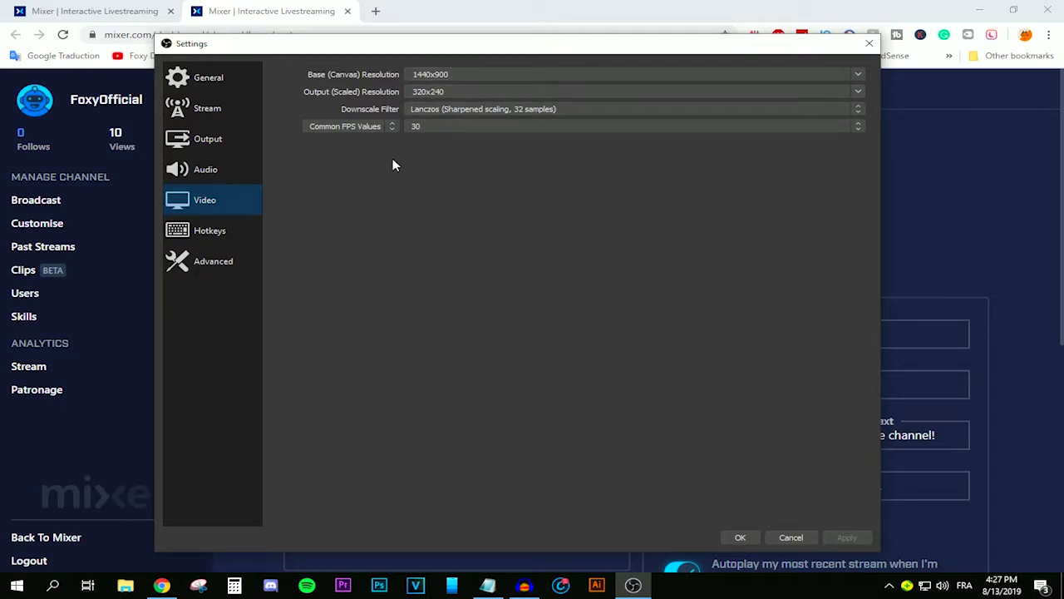
{"action": "double_click", "coordinate": [454, 92]}
{"action": "type", "text": "320x240"}
{"action": "left_click", "coordinate": [208, 142]}
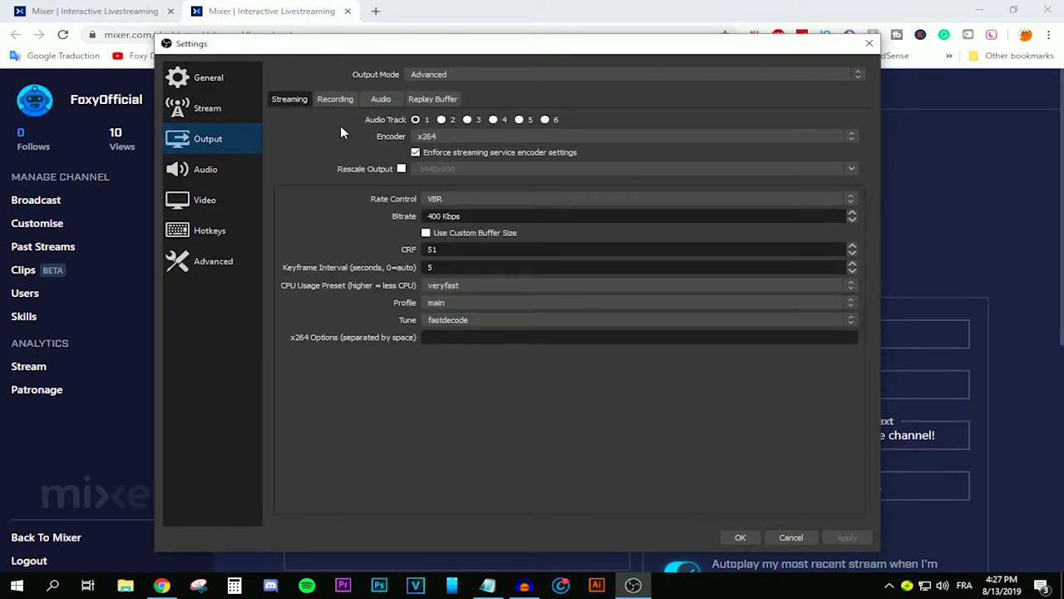
{"action": "left_click", "coordinate": [306, 100]}
{"action": "left_click", "coordinate": [233, 209]}
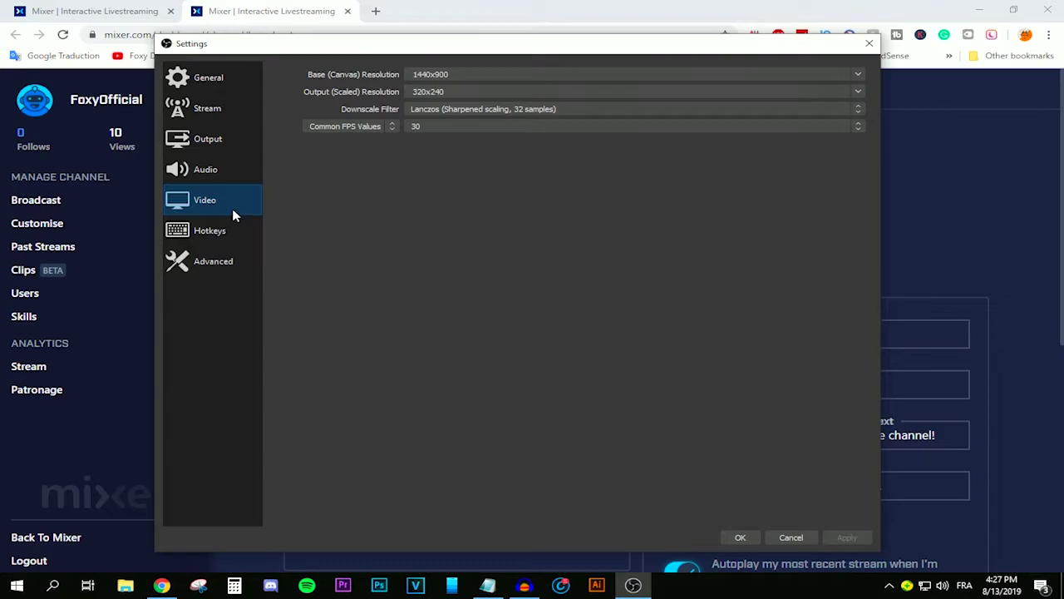
{"action": "left_click", "coordinate": [210, 170]}
{"action": "left_click", "coordinate": [214, 150]}
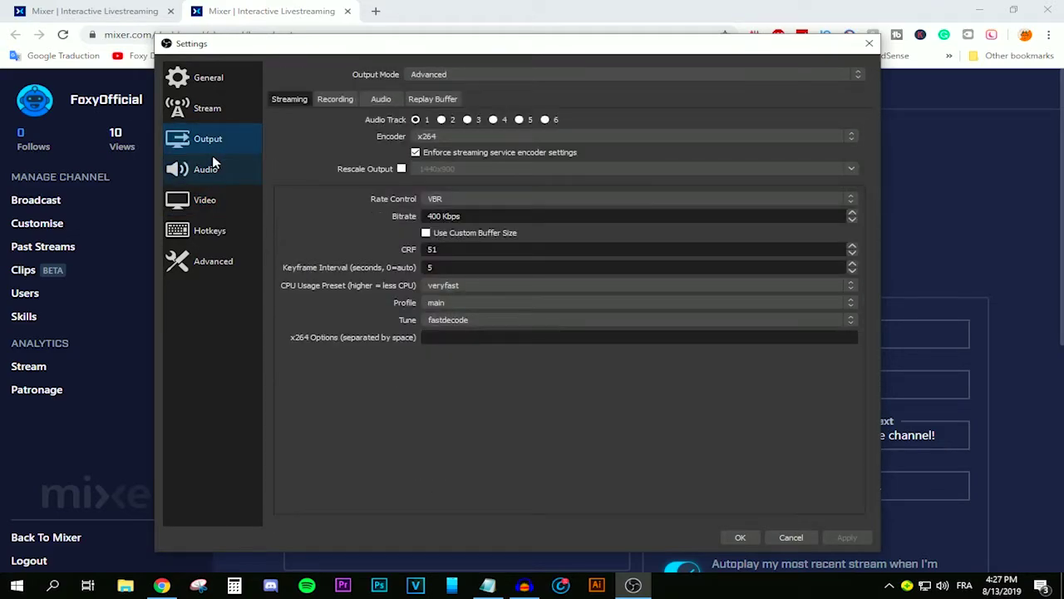
{"action": "left_click", "coordinate": [208, 200]}
{"action": "left_click", "coordinate": [202, 87]}
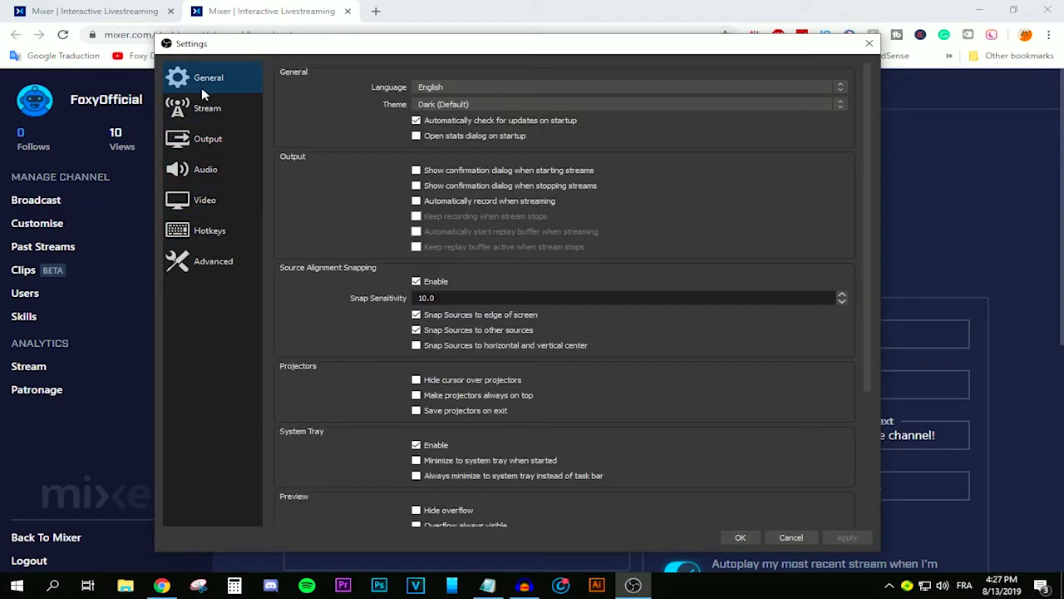
{"action": "left_click", "coordinate": [207, 111]}
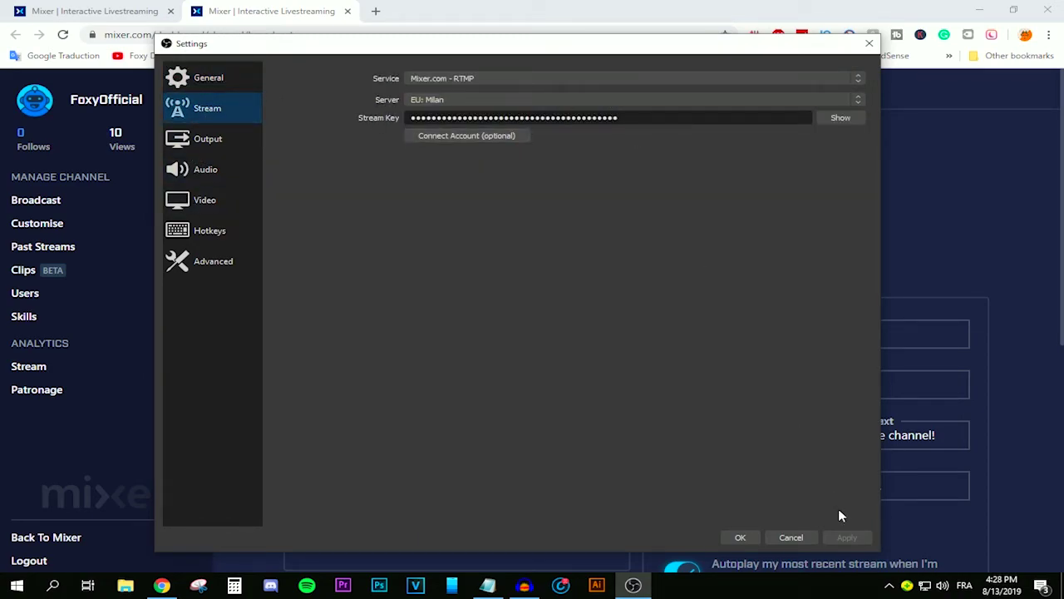
Close Settings, select the Display Capture source, and start streaming to Mixer
{"action": "left_click", "coordinate": [741, 538]}
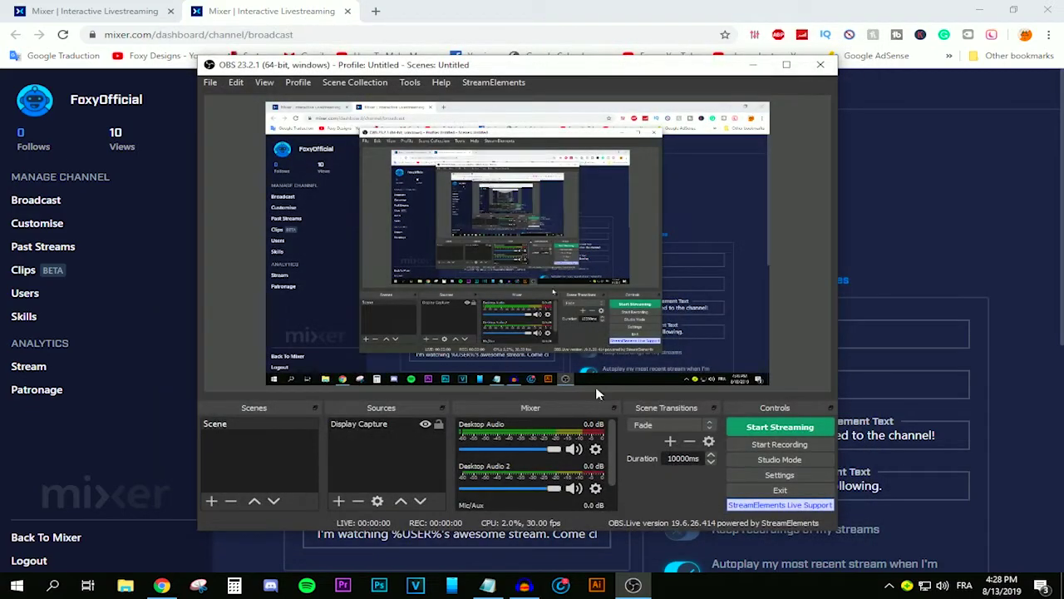
{"action": "left_click", "coordinate": [497, 304]}
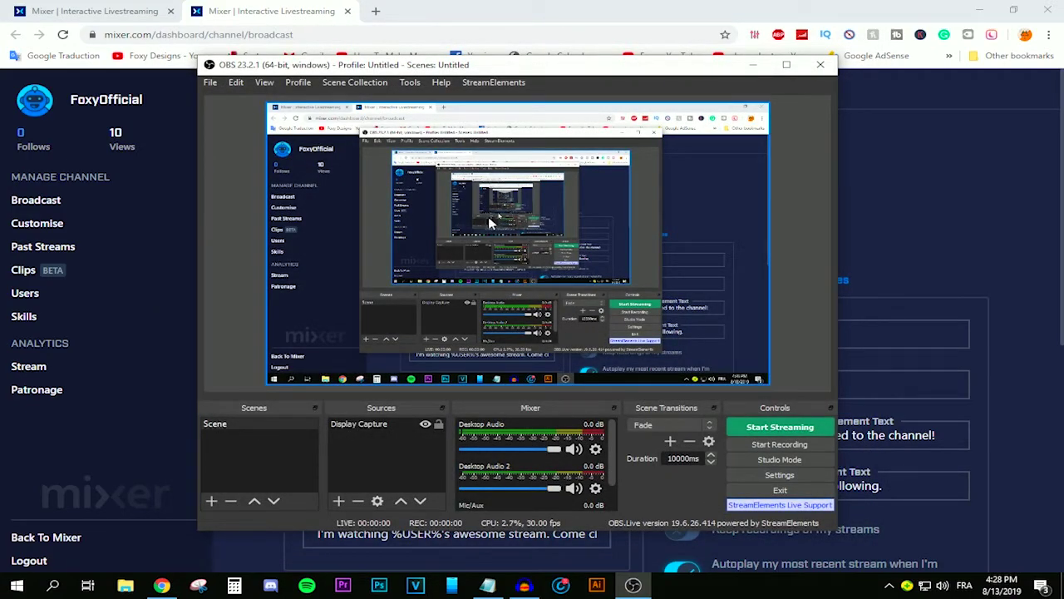
{"action": "left_click", "coordinate": [364, 424]}
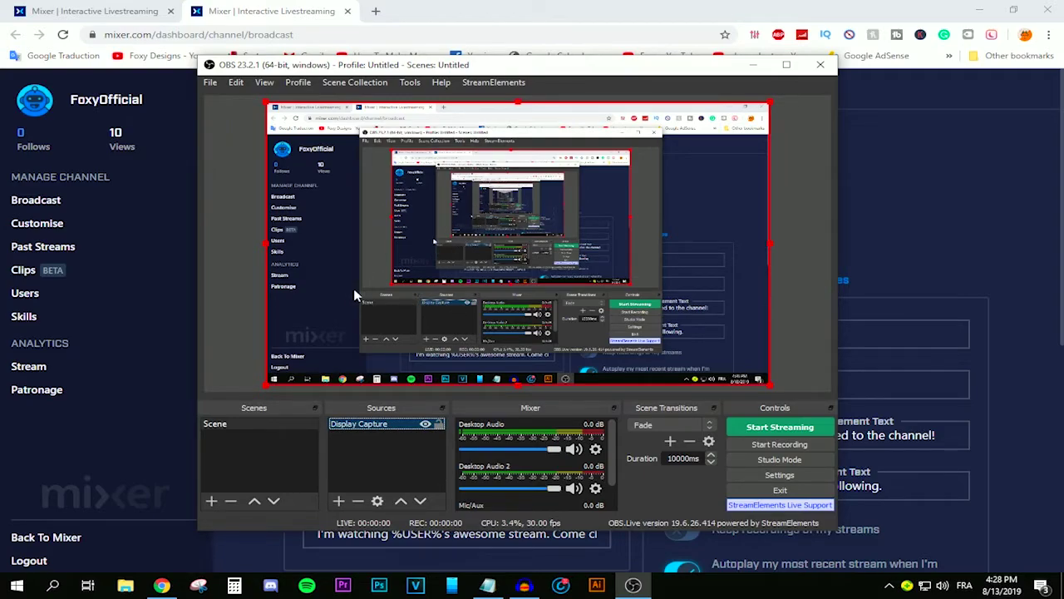
{"action": "left_click", "coordinate": [778, 429]}
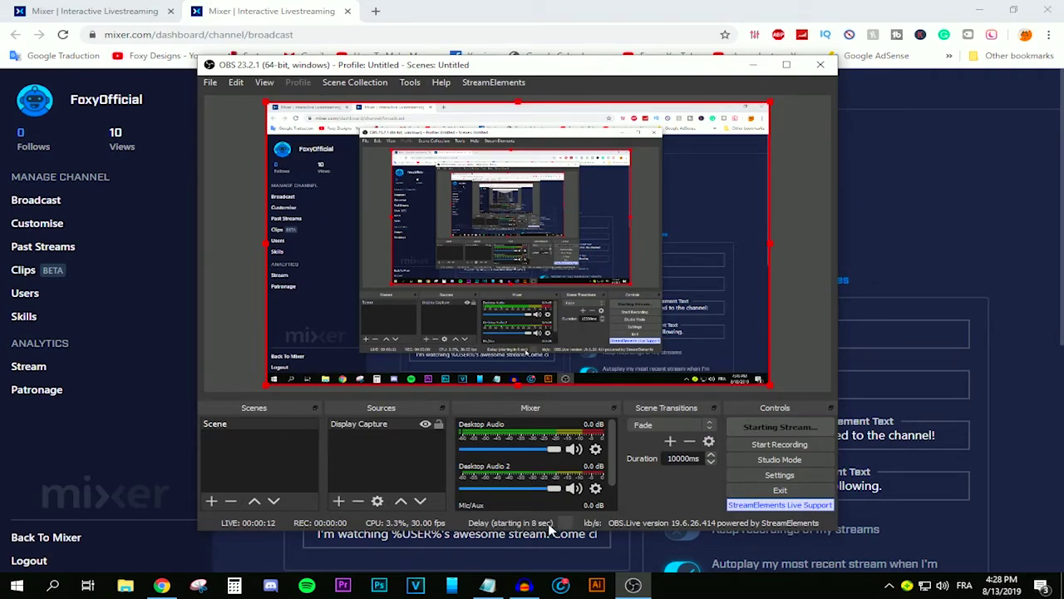
Open the Mixer channel page in a new tab and check OBS's stream status
{"action": "left_click", "coordinate": [954, 183]}
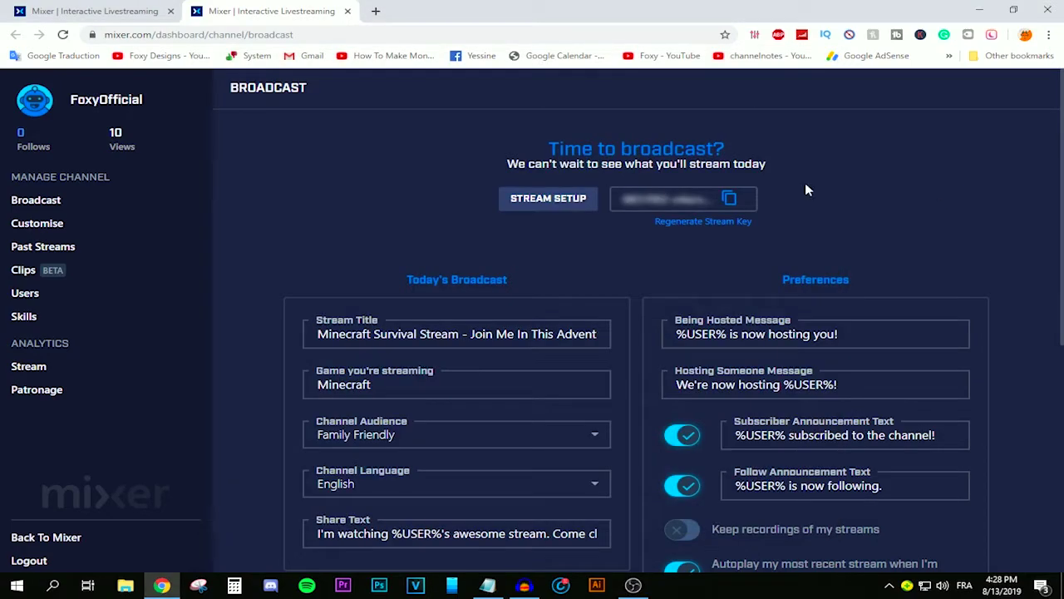
{"action": "left_click", "coordinate": [120, 104]}
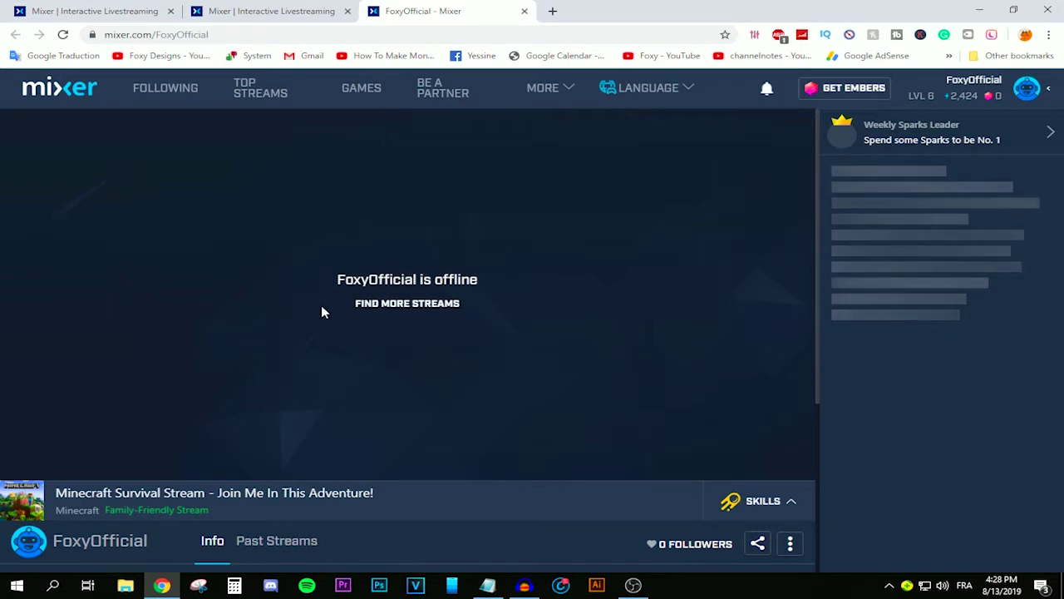
{"action": "left_click", "coordinate": [633, 585]}
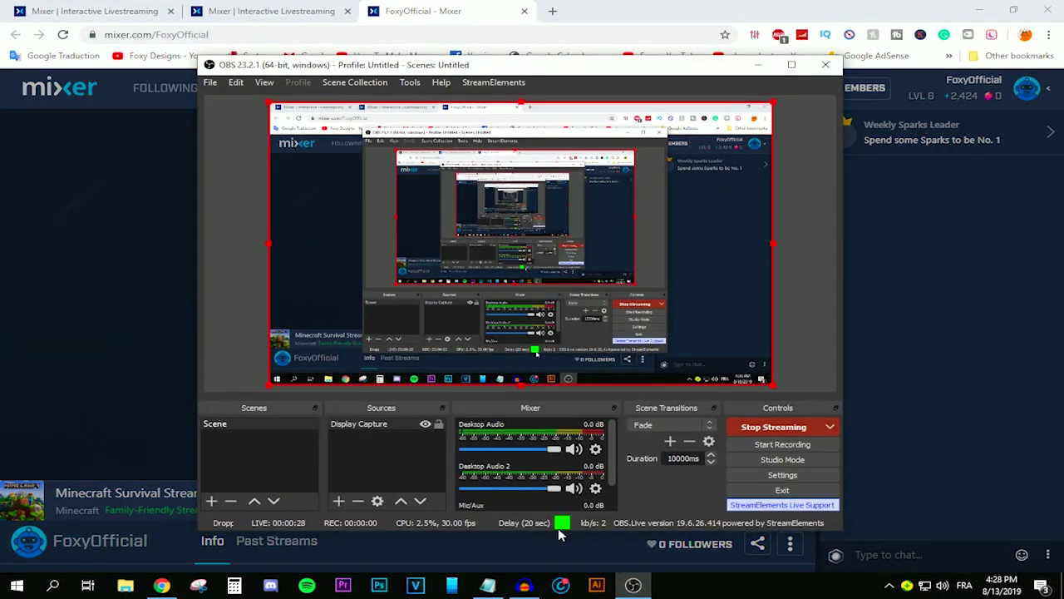
{"action": "left_click", "coordinate": [480, 551]}
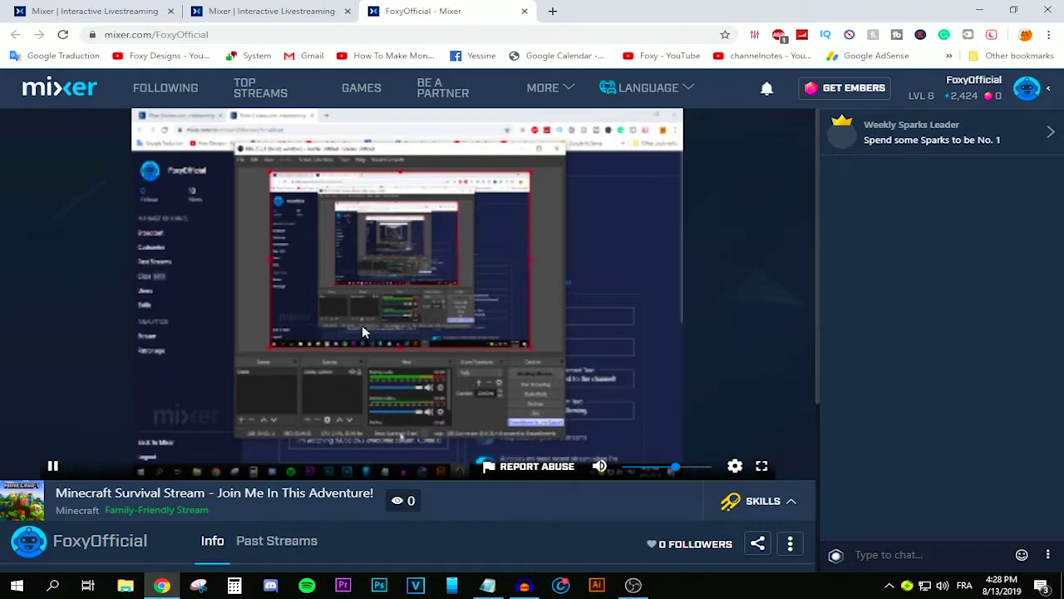
Set the channel player's playback quality to 240p
{"action": "left_click", "coordinate": [735, 466]}
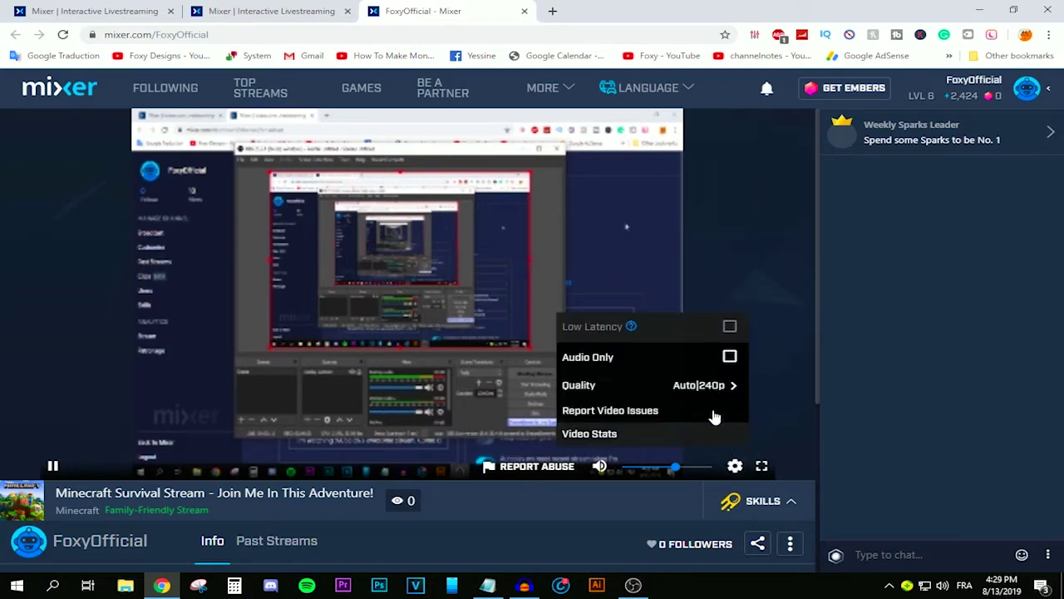
{"action": "left_click", "coordinate": [706, 388]}
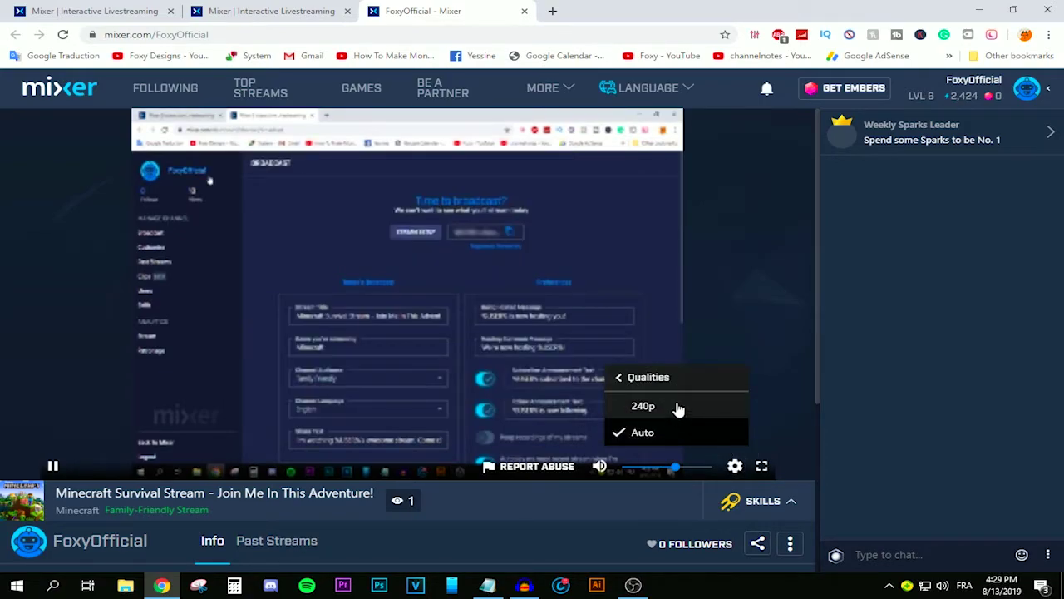
{"action": "left_click", "coordinate": [677, 406]}
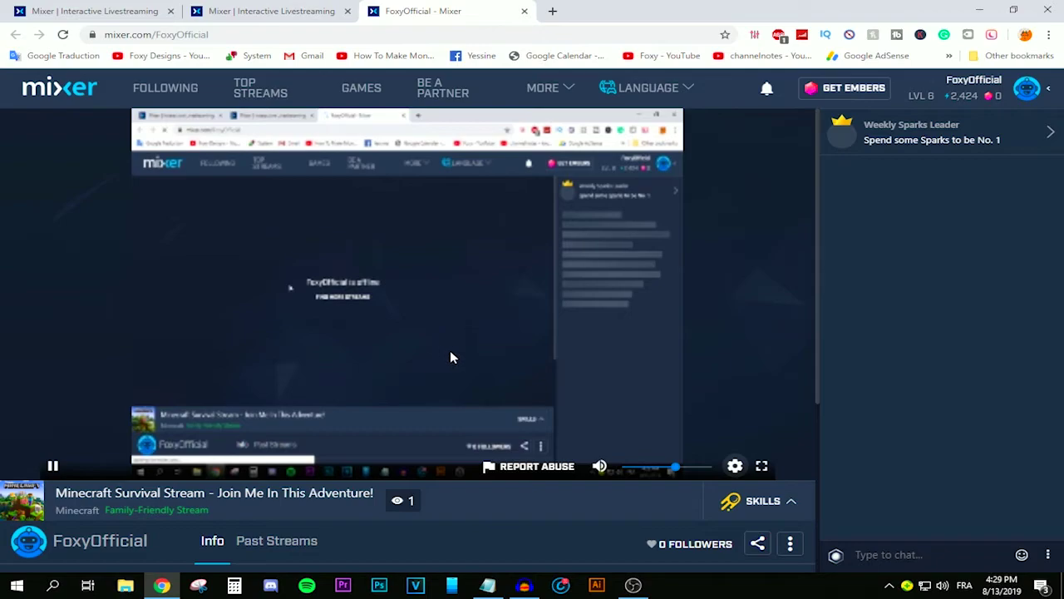
{"action": "scroll", "coordinate": [448, 347], "scroll_direction": "down", "scroll_amount": 2}
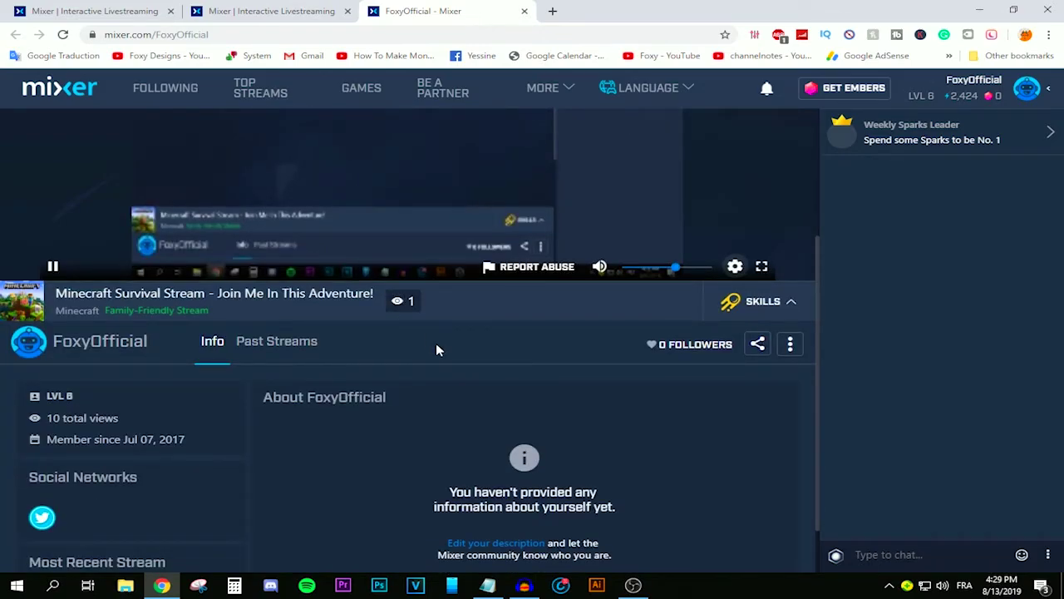
Scroll from the About section back up to the live player
{"action": "scroll", "coordinate": [436, 342], "scroll_direction": "up", "scroll_amount": 2}
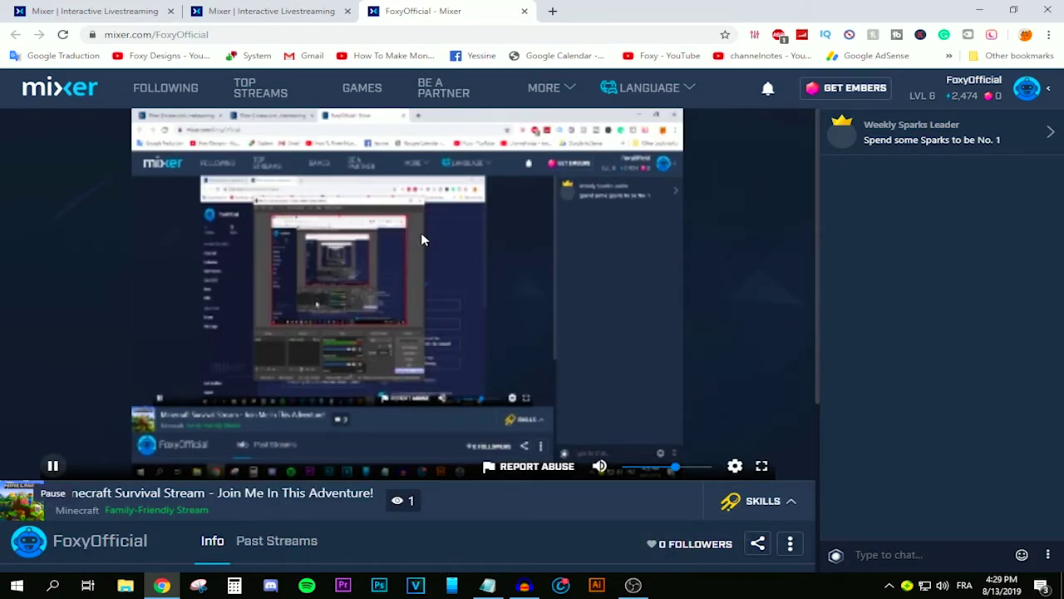